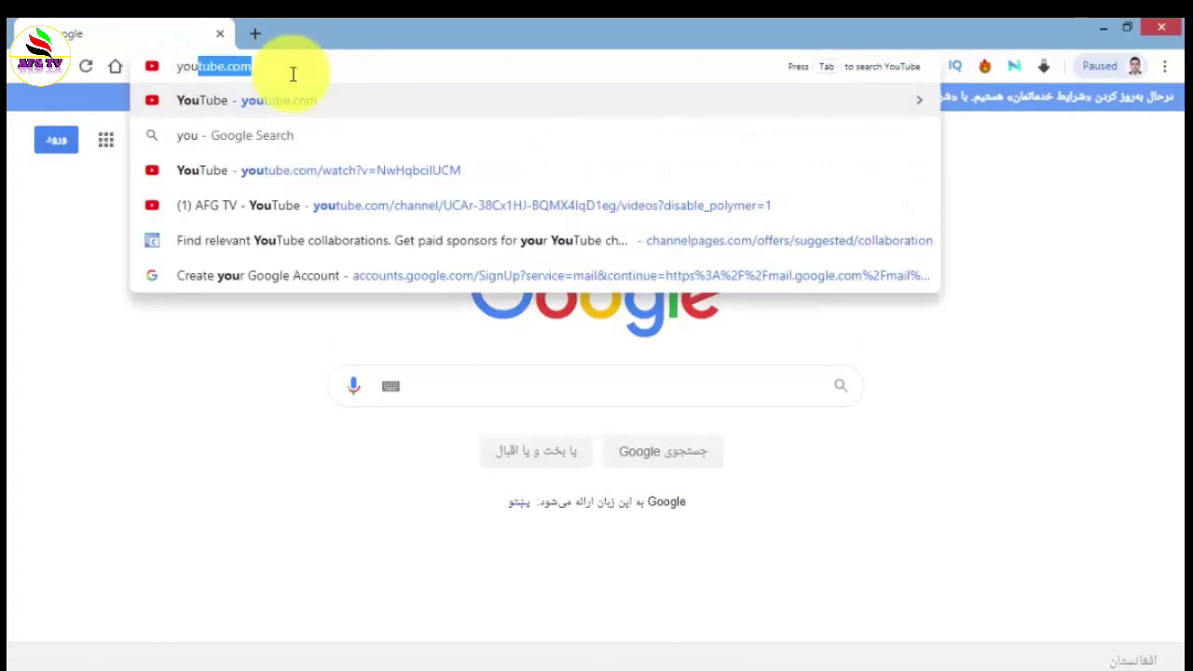
- Load youtube.com, dismiss the feedback survey and Terms notice, and attempt to sign in
key(Return)
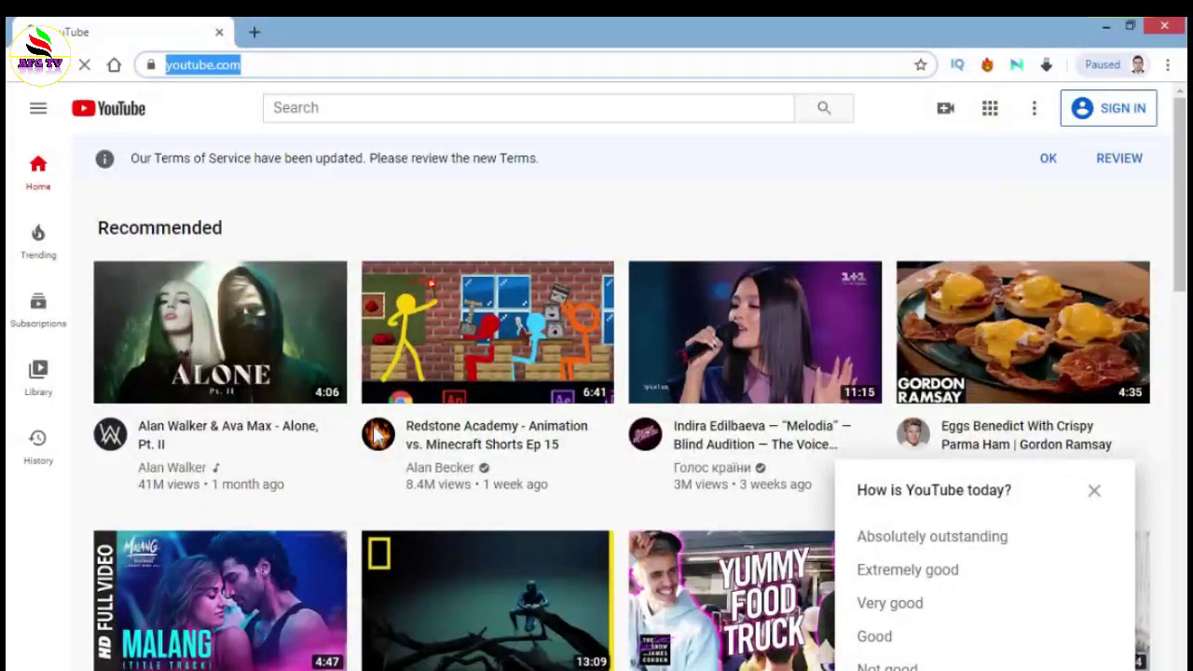
click(1090, 498)
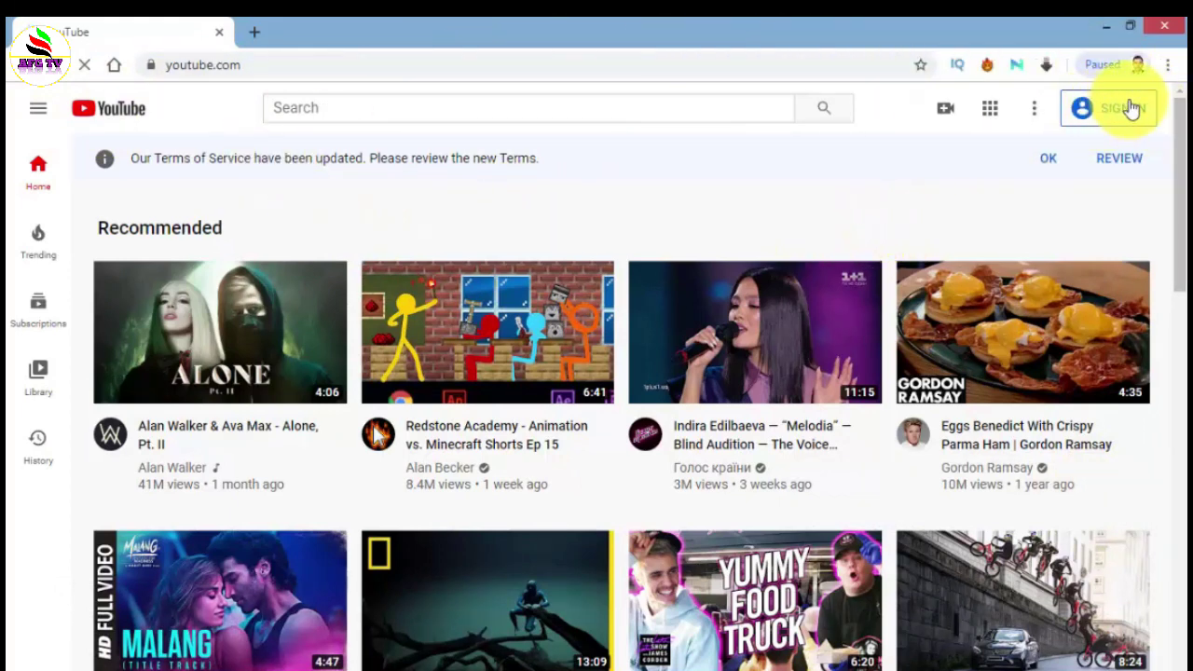
click(1043, 166)
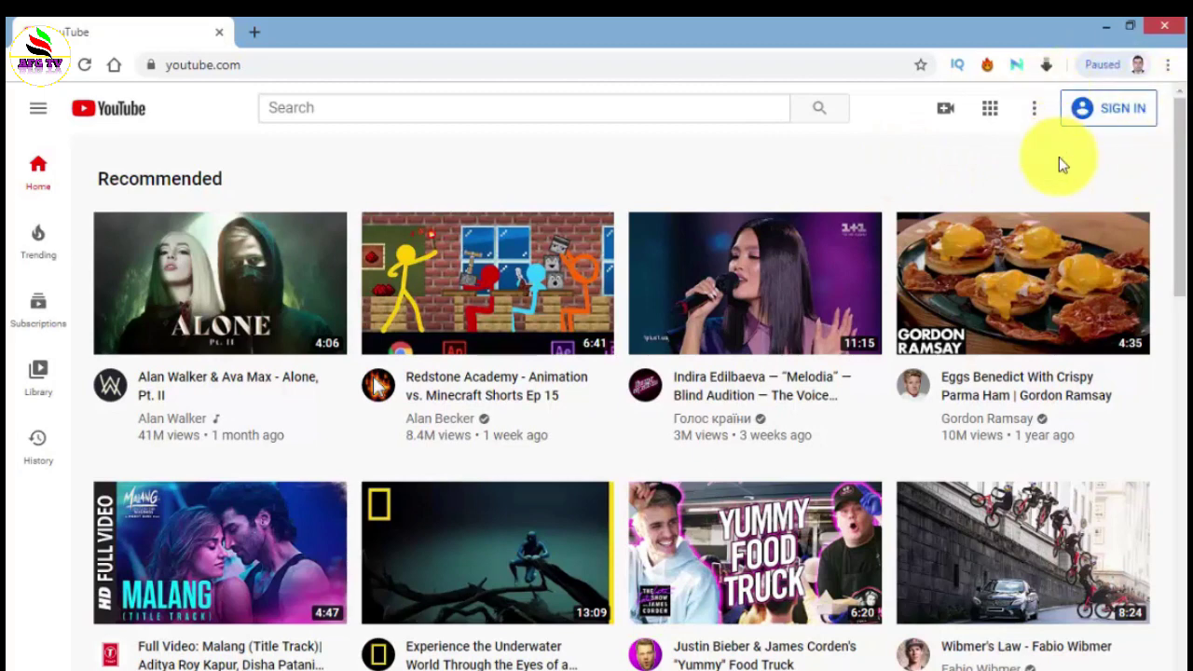
click(1118, 119)
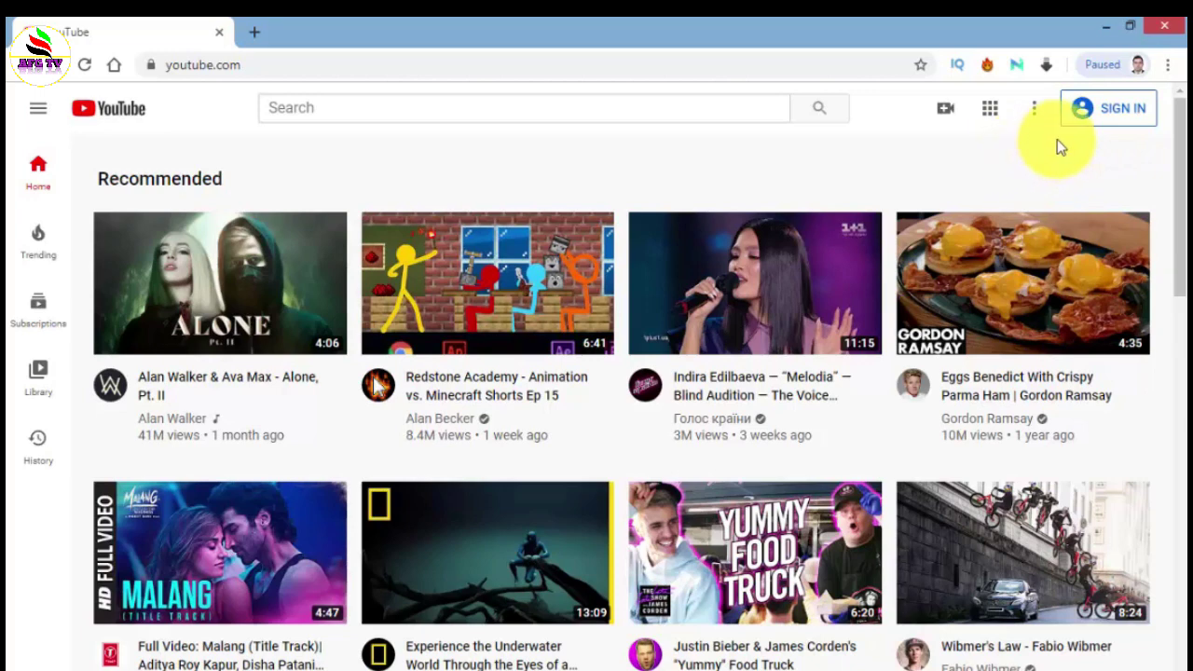
click(1102, 111)
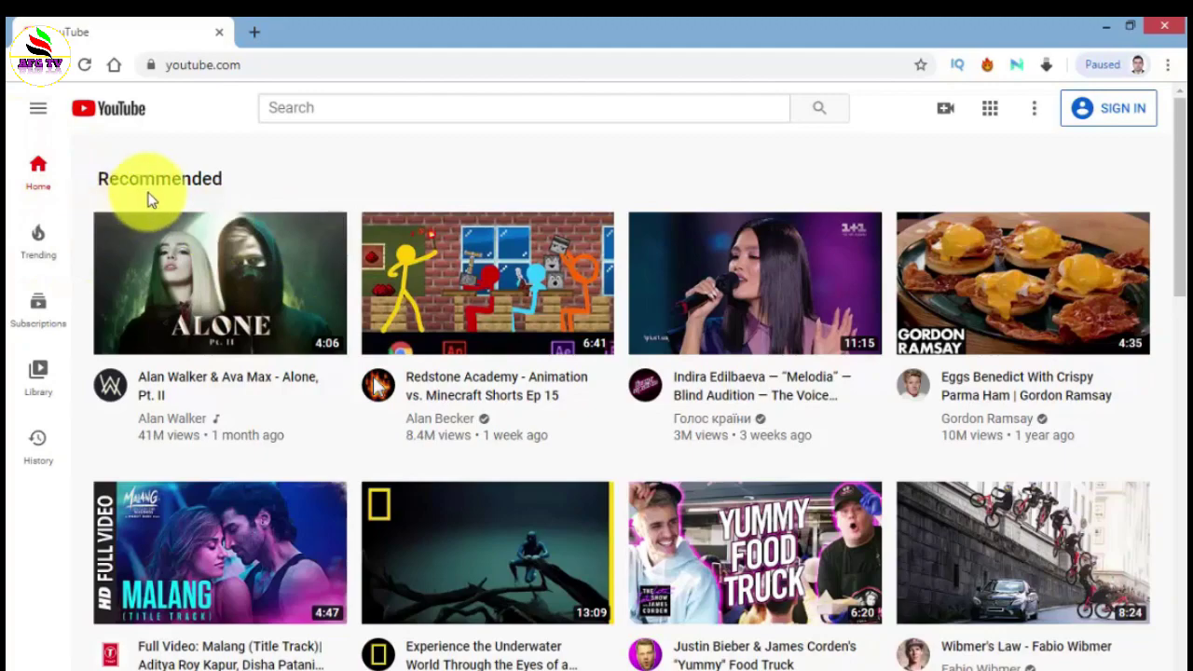
scroll(731, 335, down, 2)
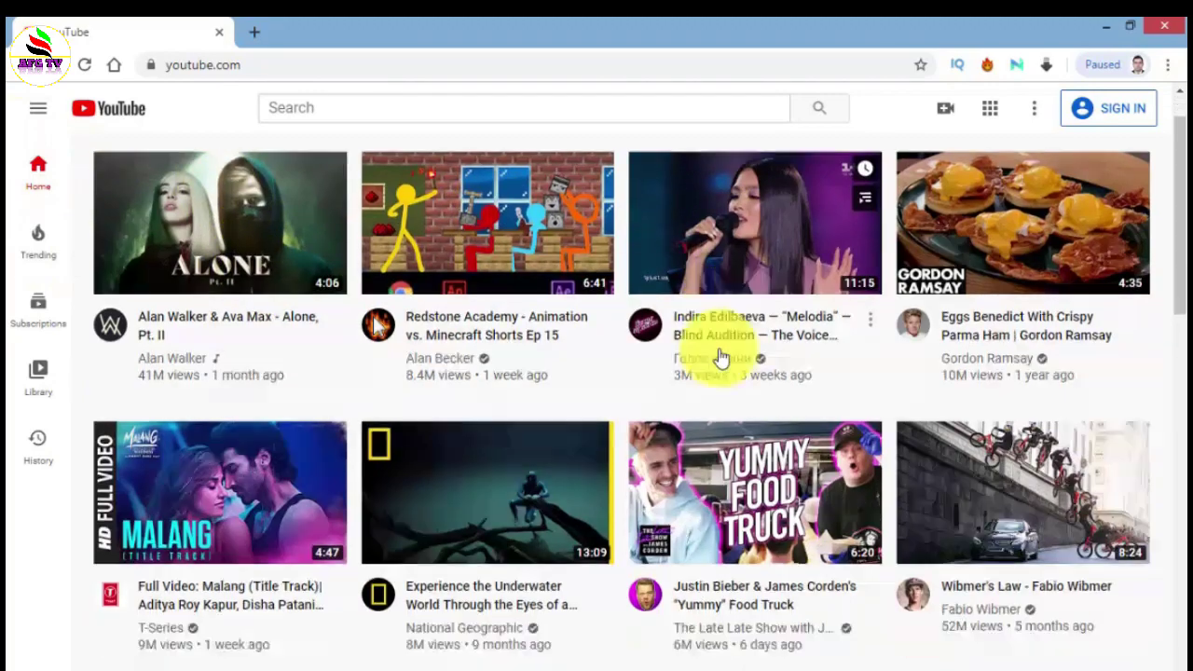
scroll(720, 357, down, 10)
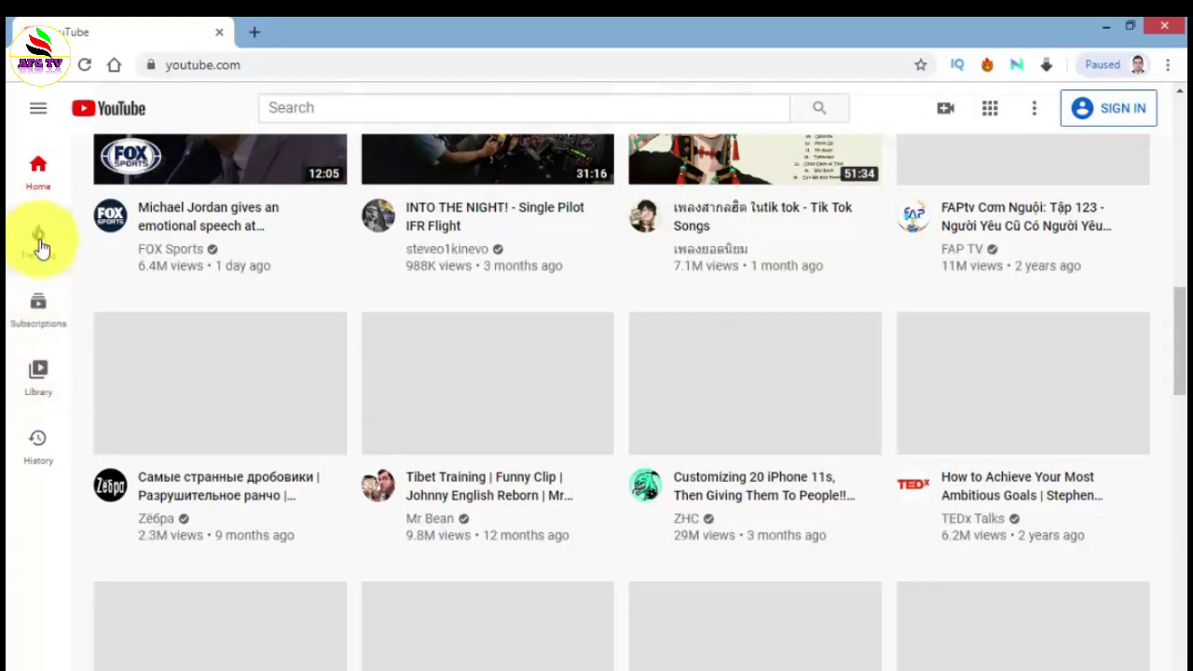
click(35, 115)
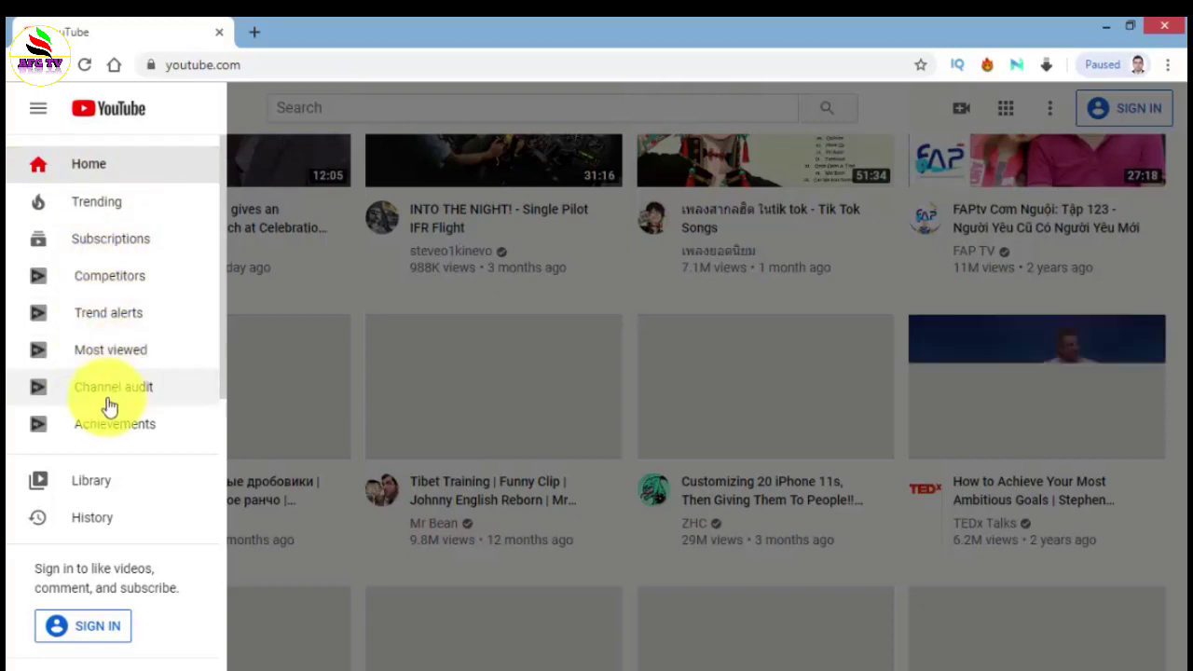
click(40, 109)
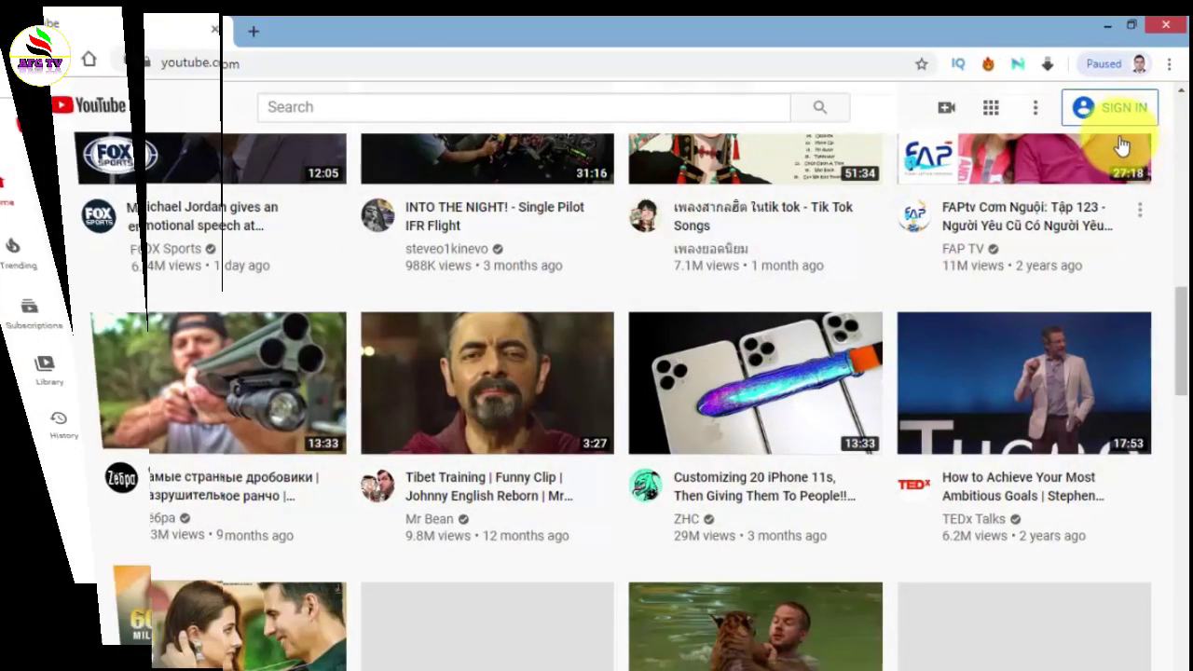
- Sign in to YouTube with the Google account's e-mail address and password
click(1104, 112)
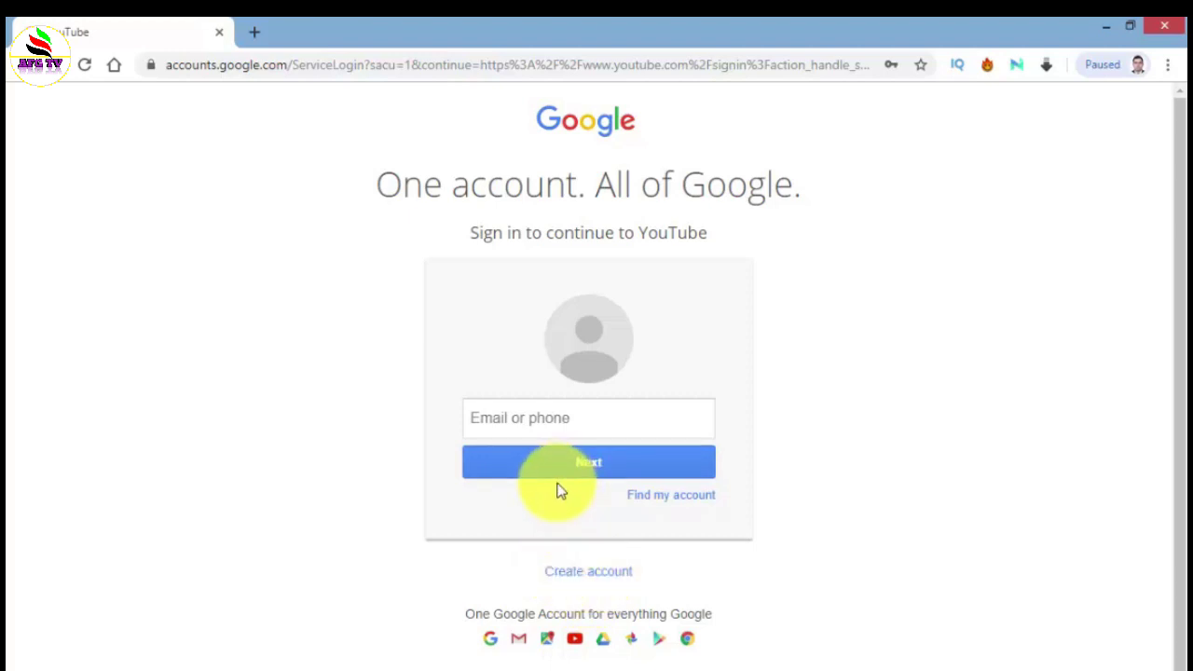
click(539, 421)
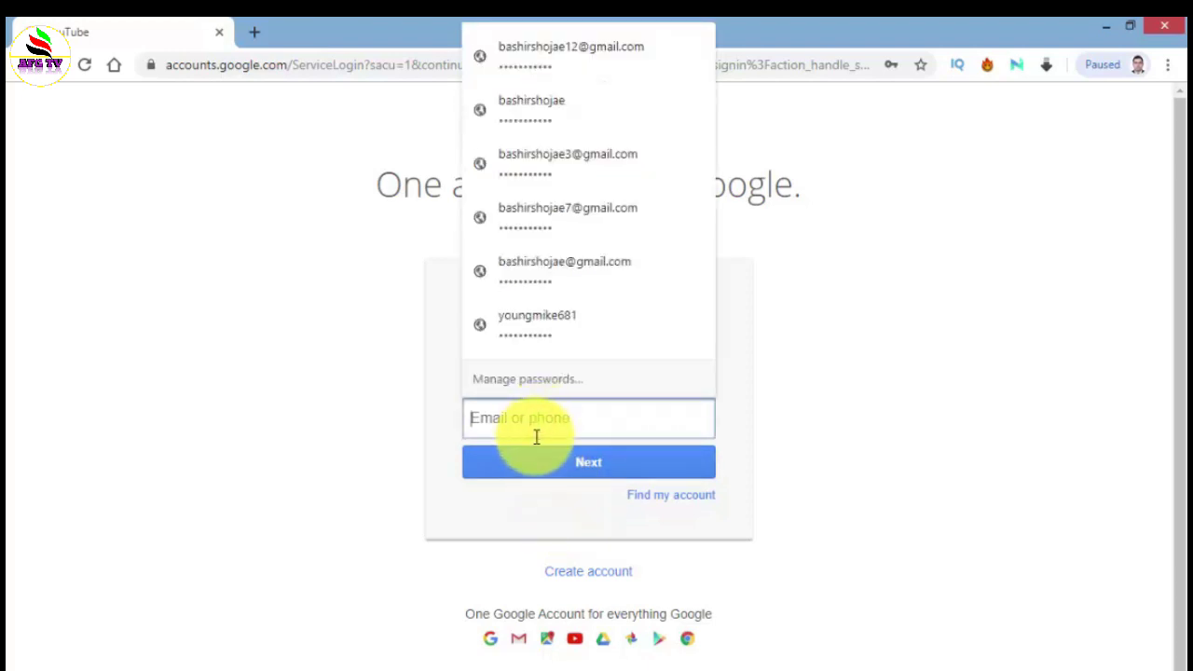
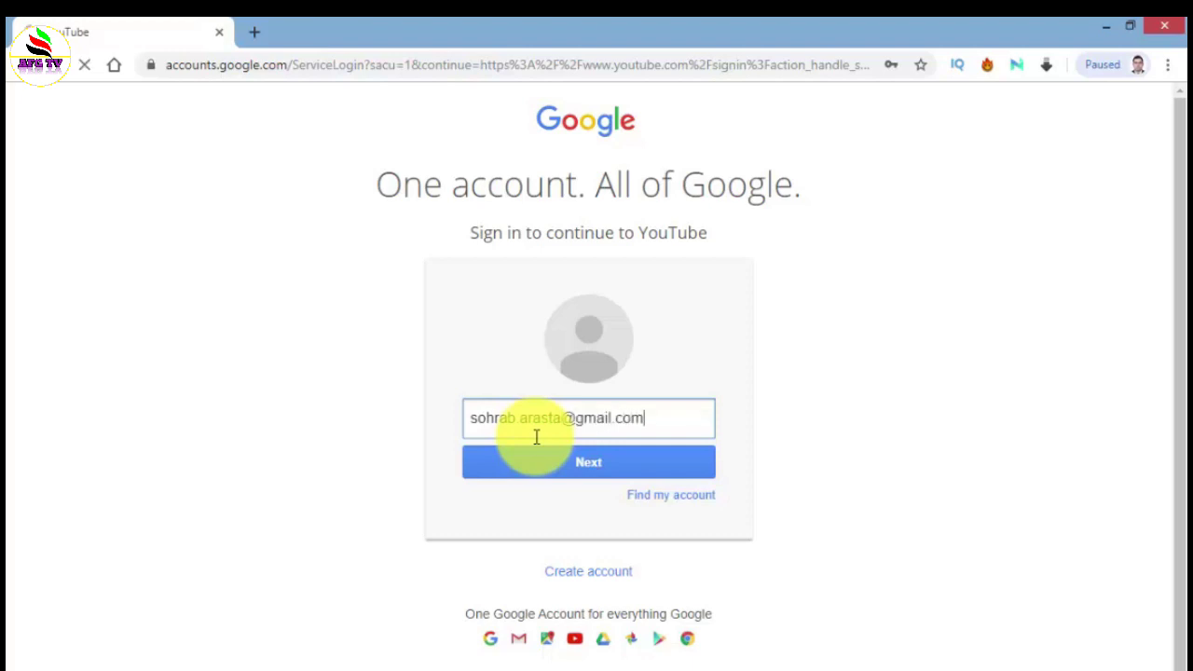
click(532, 455)
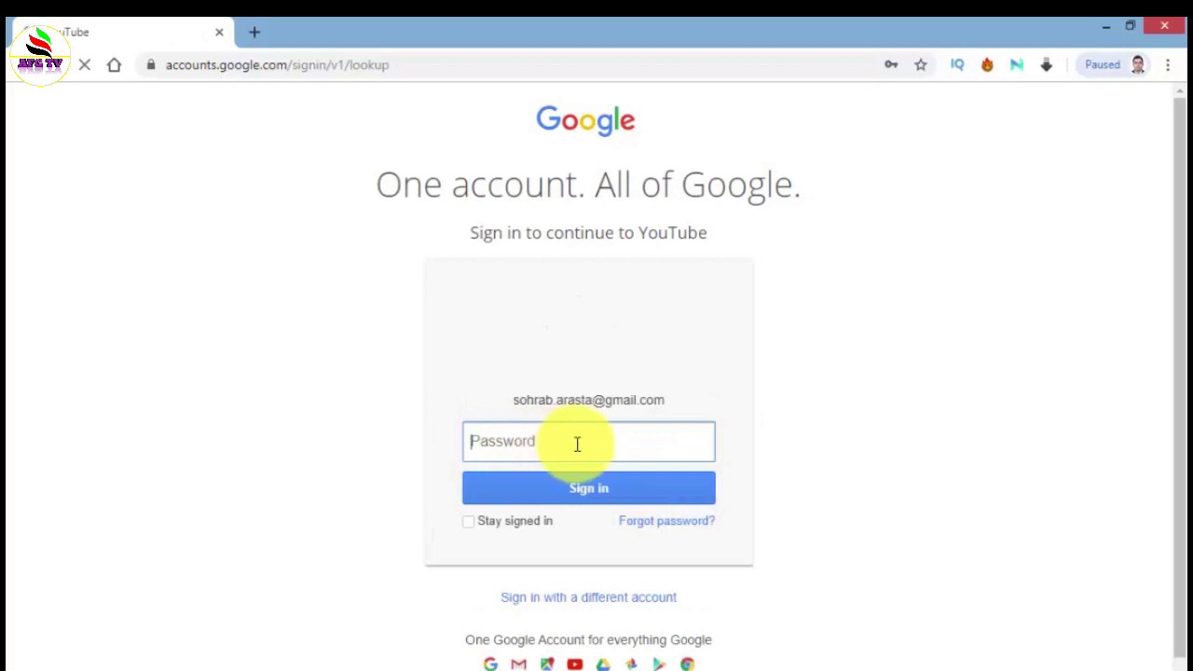
click(577, 444)
text(••)
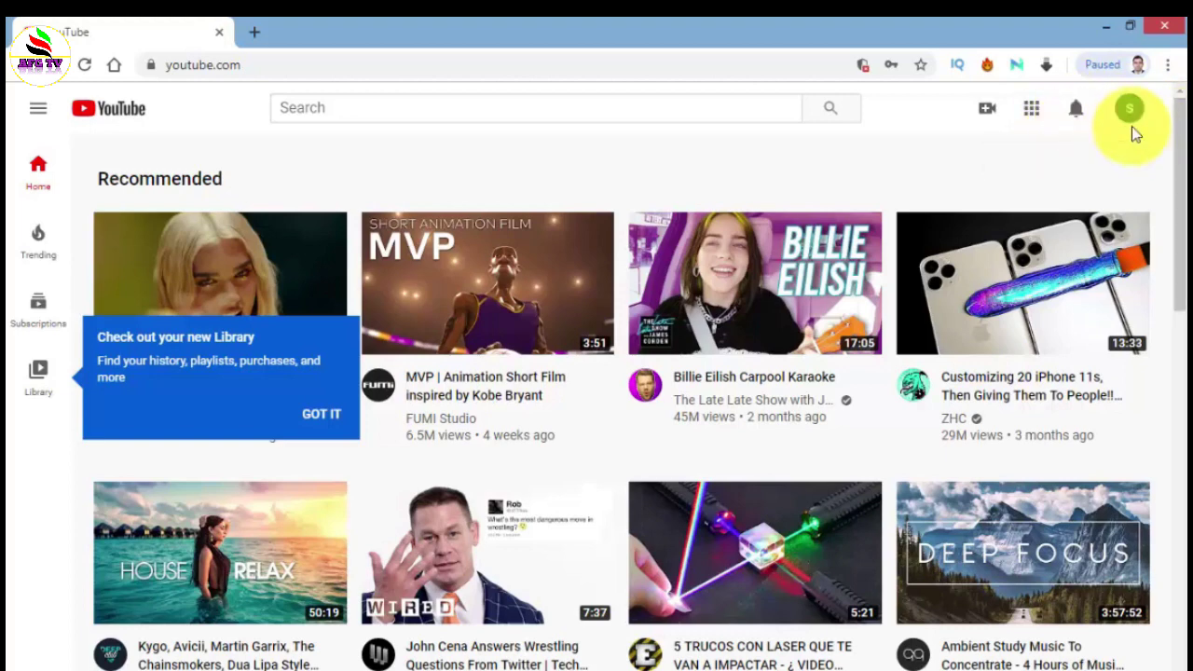
- Choose 'Create a channel' from the profile avatar's account menu
click(1135, 113)
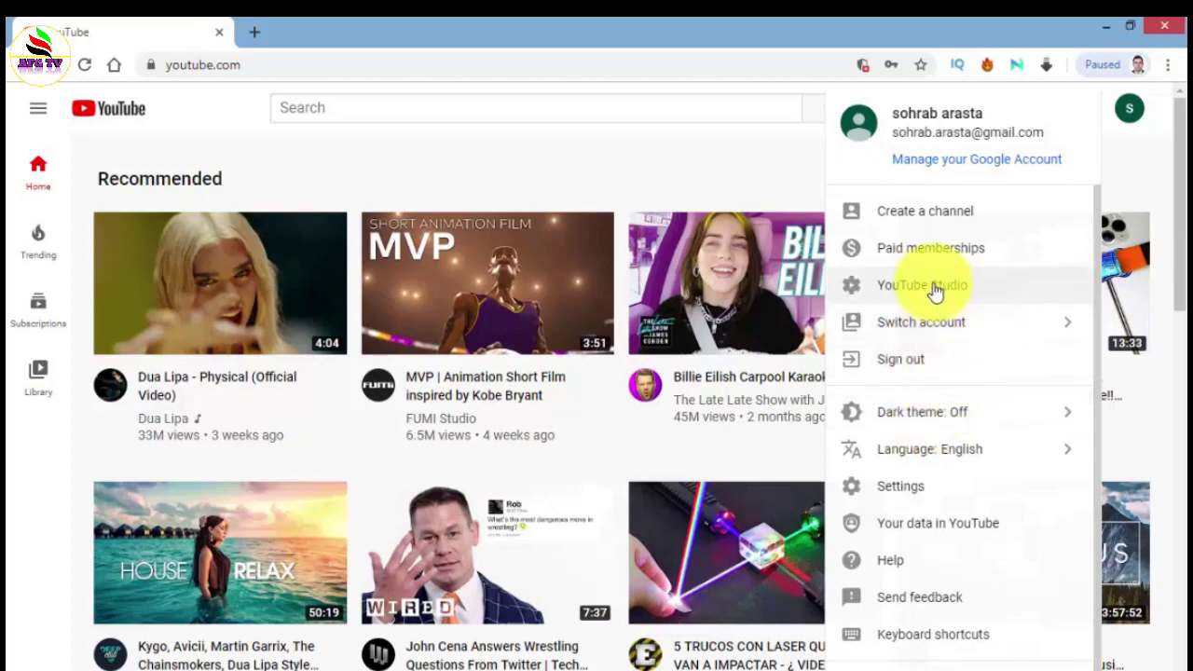
click(921, 213)
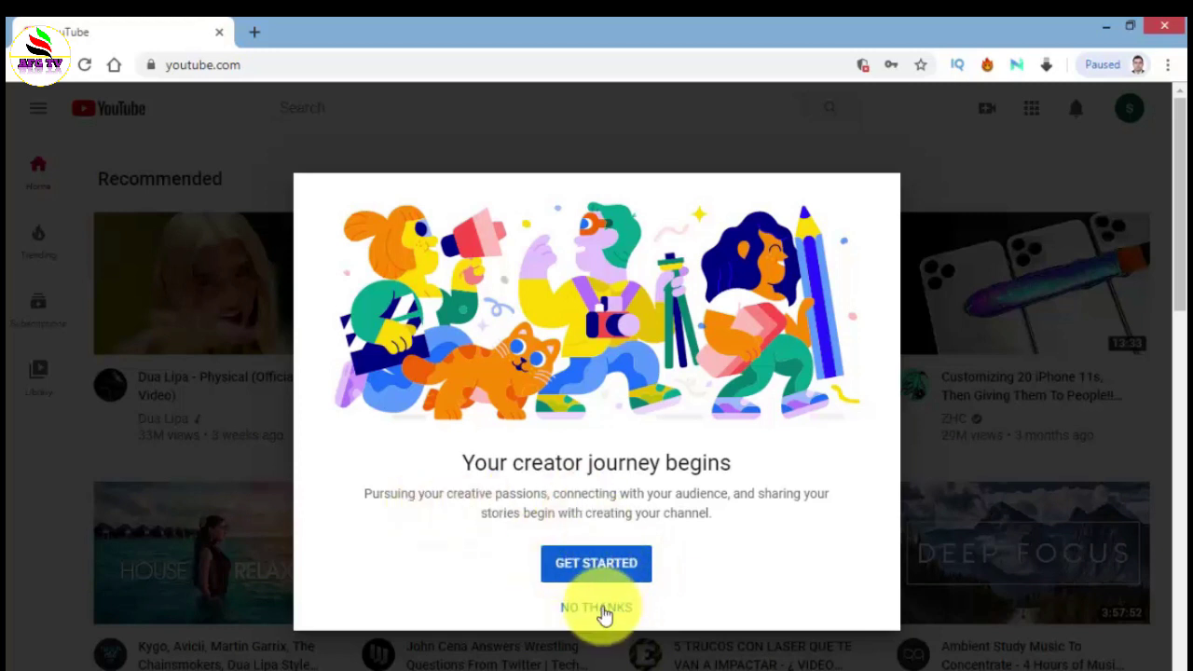
- Begin channel setup and select the 'Use a custom name' option
click(605, 575)
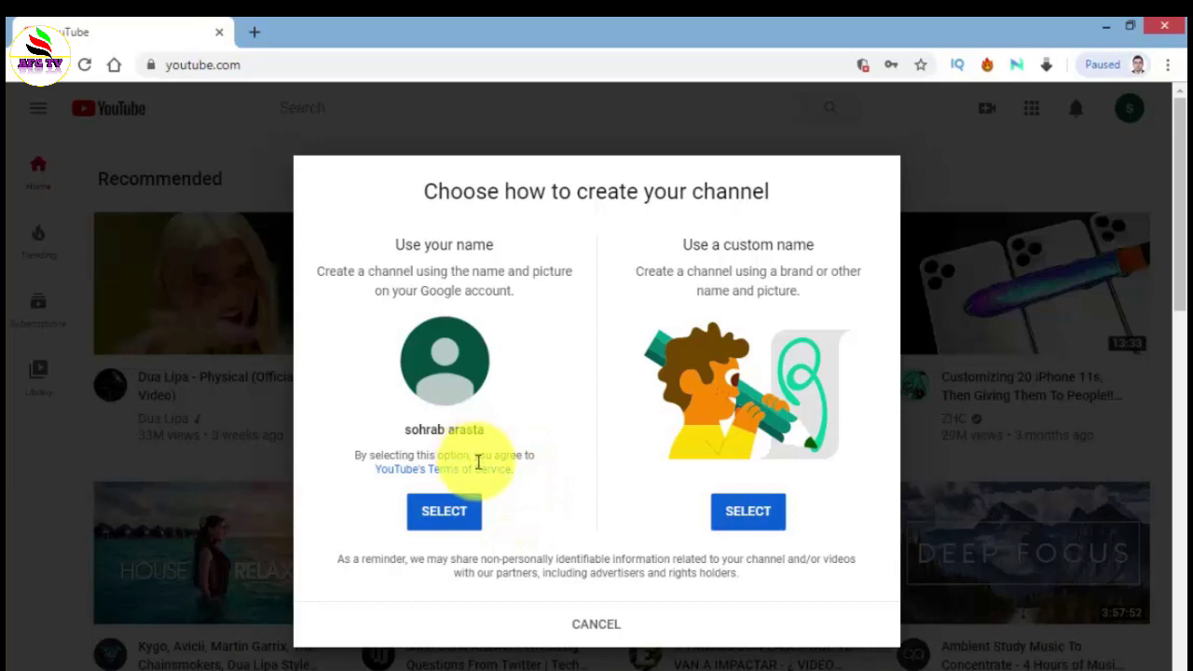
click(745, 518)
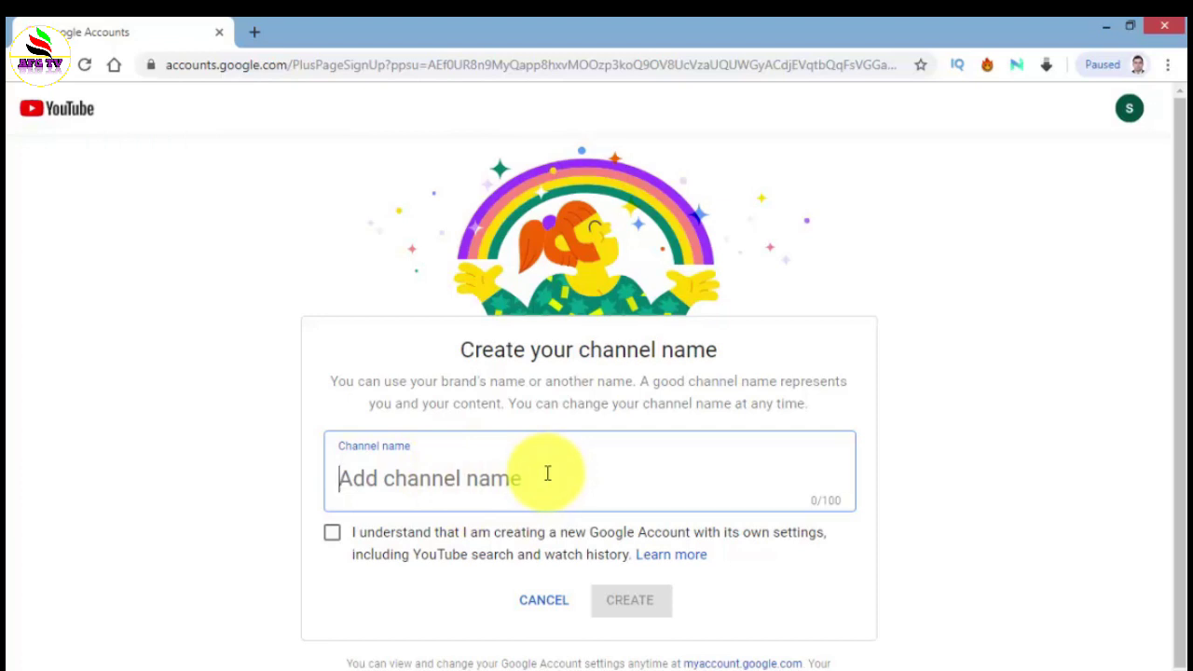
- Name the channel 'music channel', acknowledge the new Google Account, and create it
text(music channel)
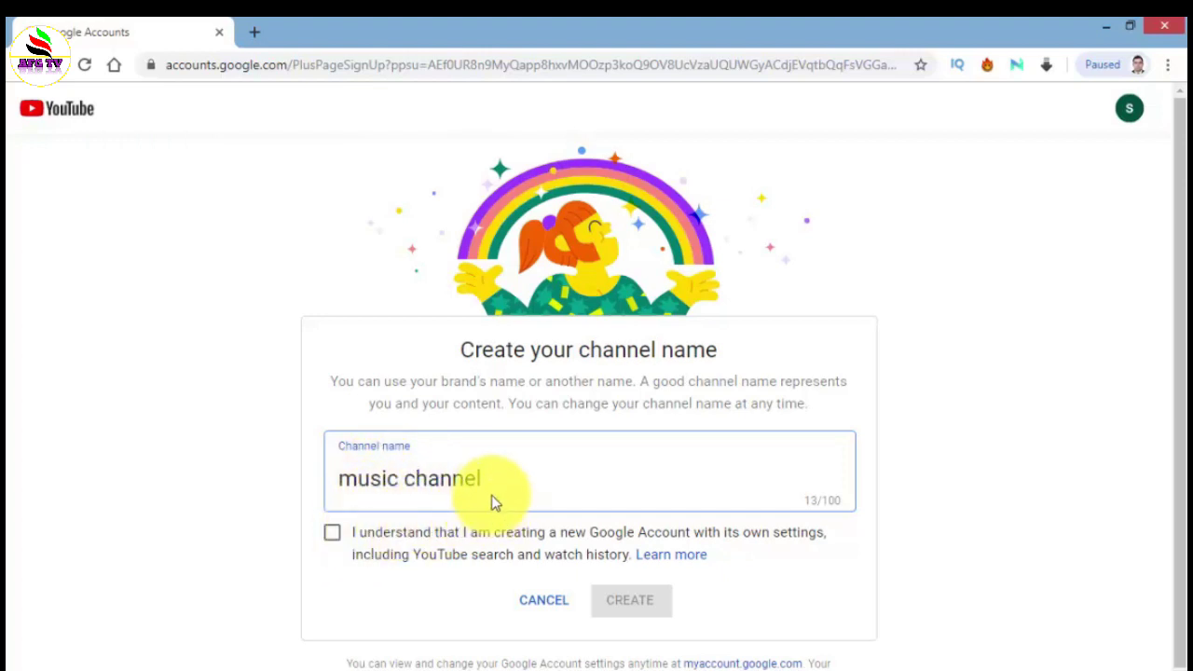
click(332, 533)
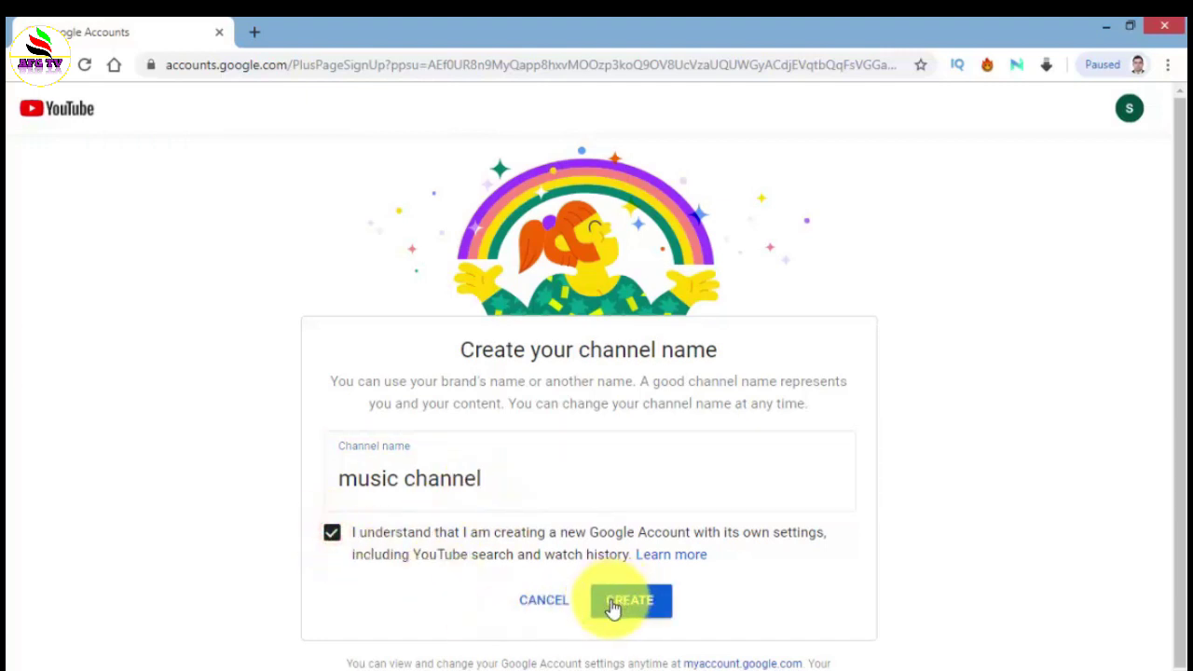
scroll(654, 596, down, 1)
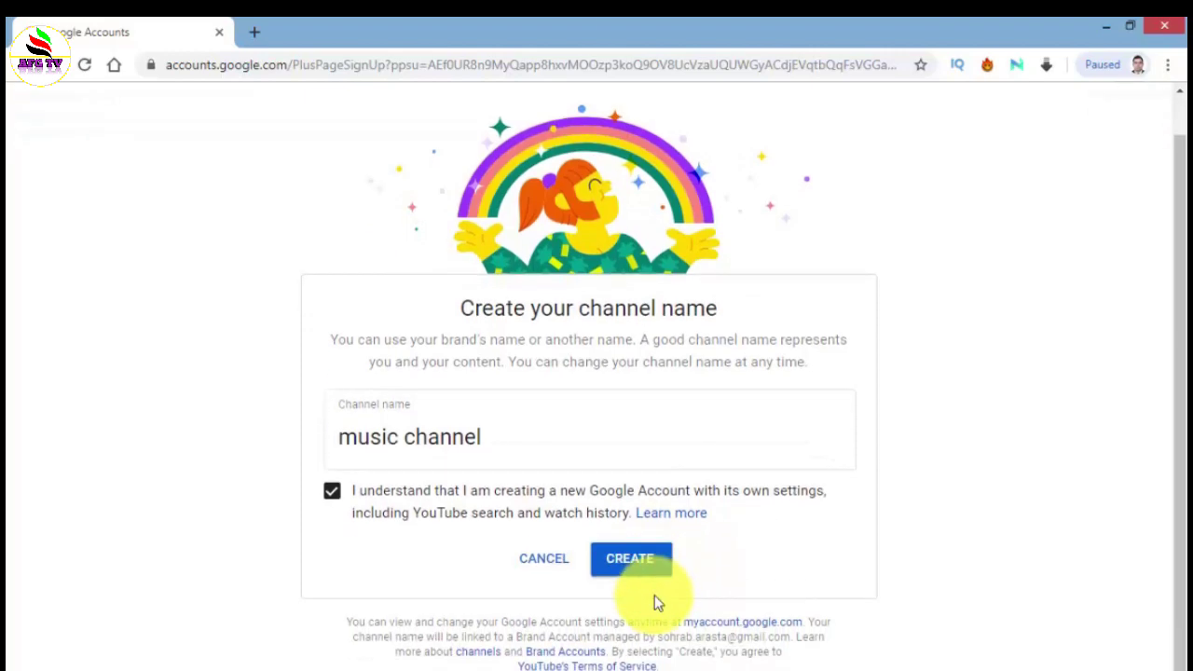
click(641, 567)
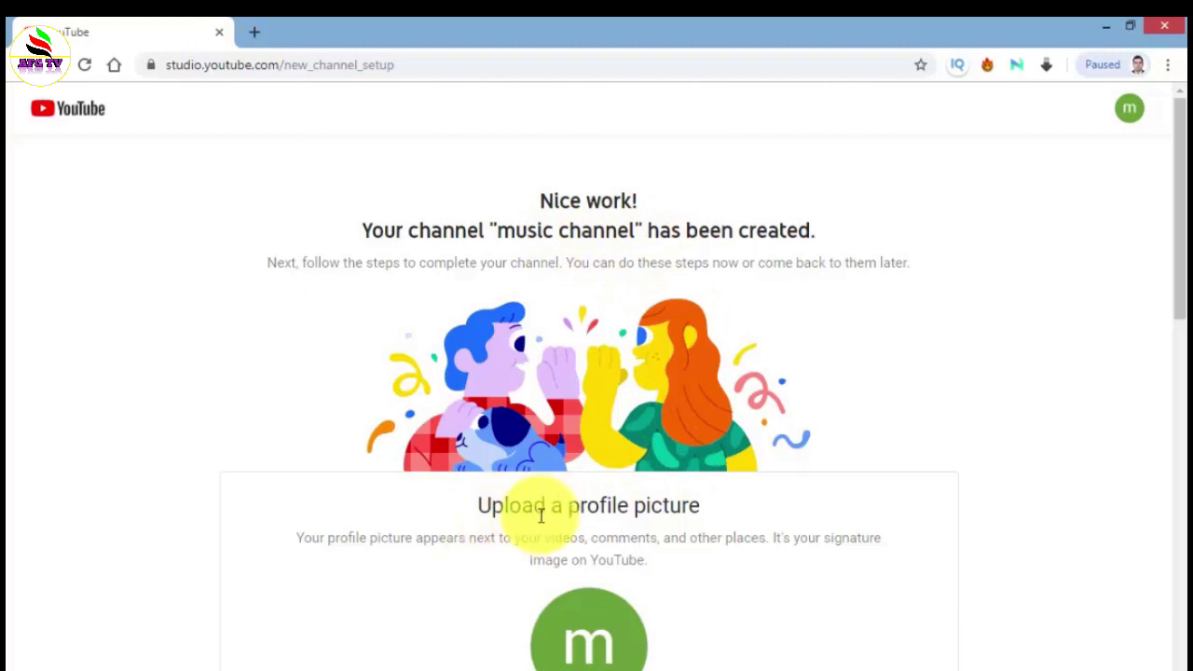
- Open the Upload Picture file picker for the channel's profile picture
scroll(601, 486, down, 2)
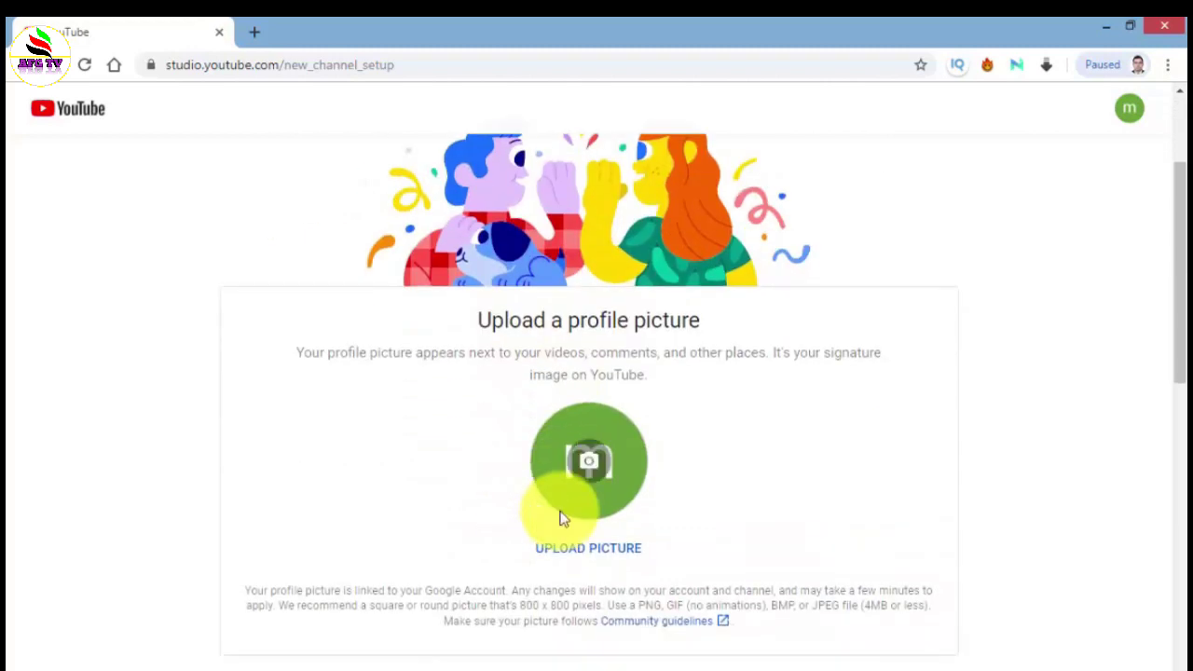
scroll(607, 473, down, 2)
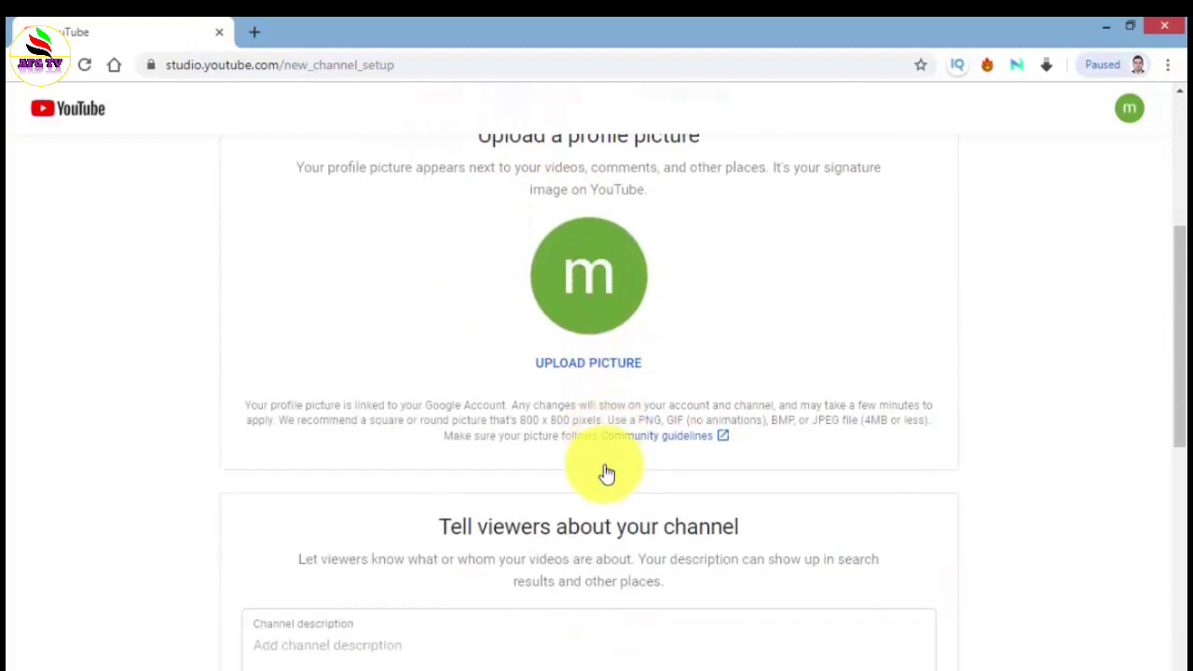
scroll(604, 463, up, 1)
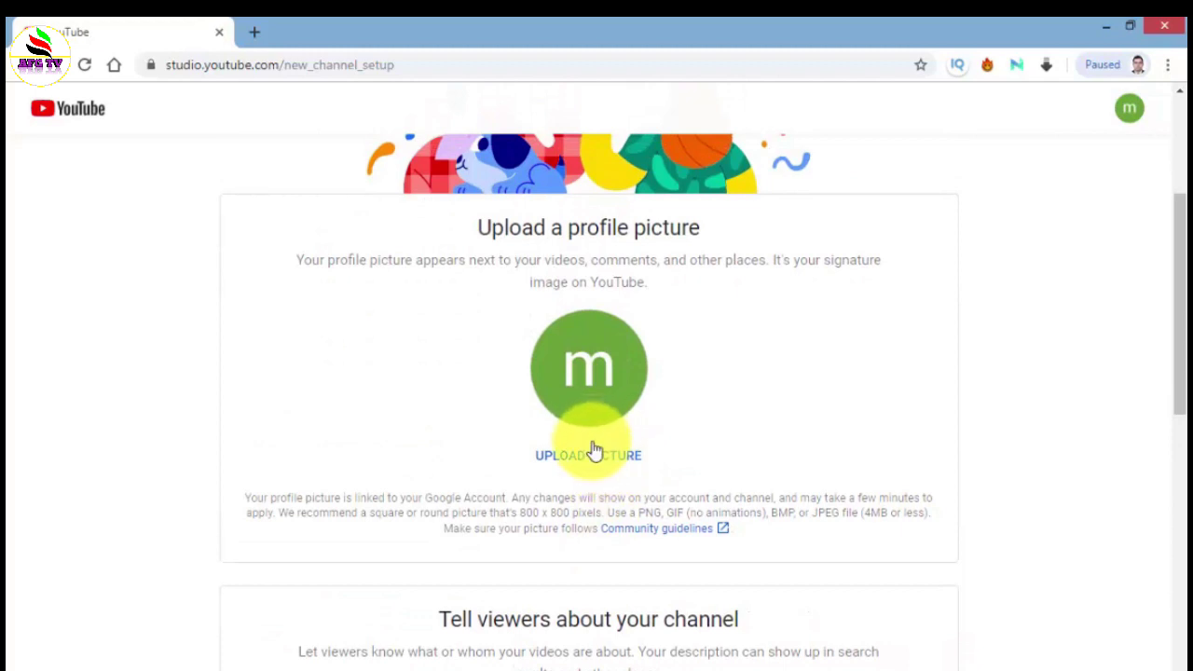
click(587, 371)
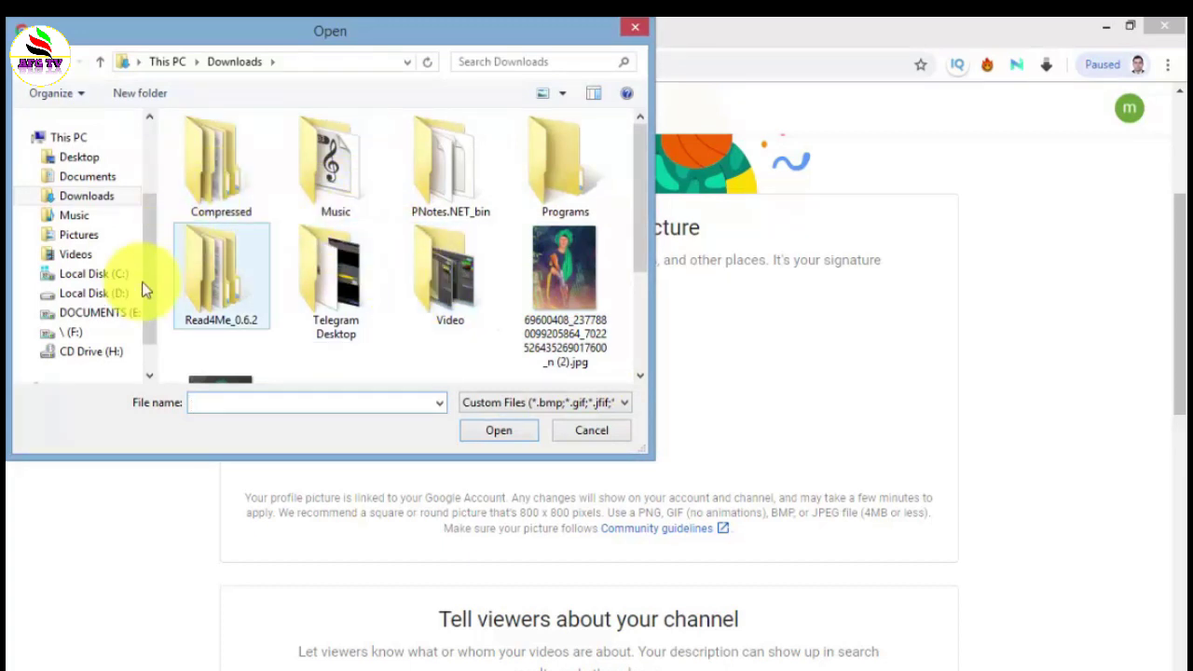
- Upload images (24).jpeg from DOCUMENTS (E:) > youtube.afgtv > imageeffect as profile picture
click(114, 315)
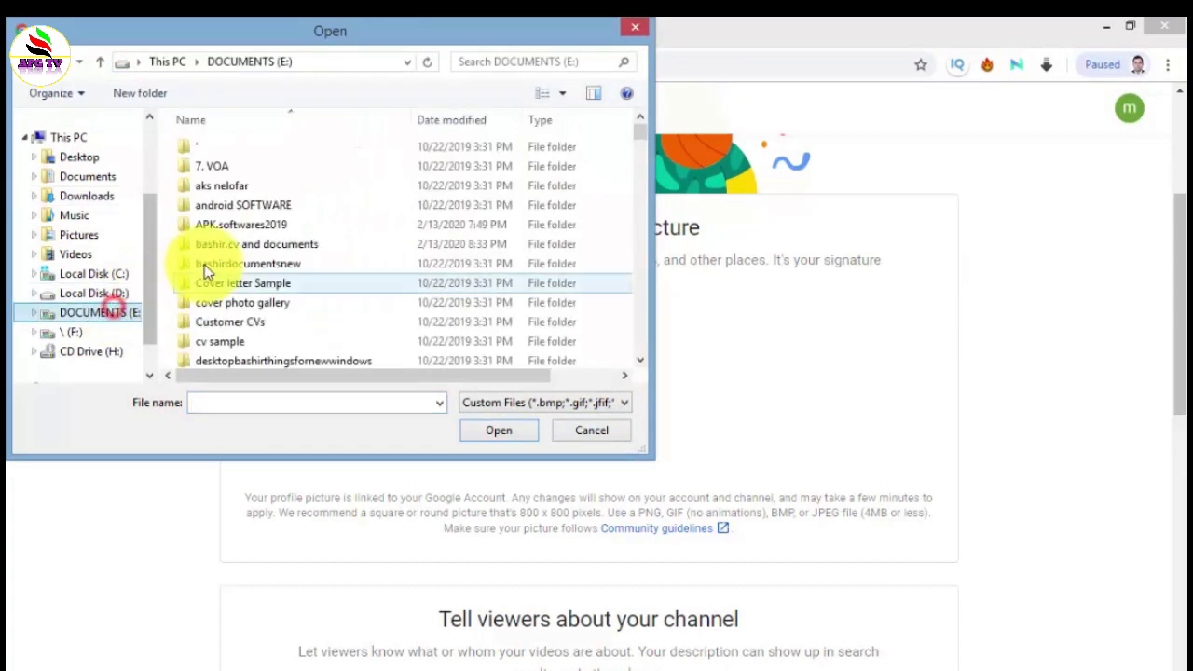
click(253, 263)
scroll(254, 264, down, 20)
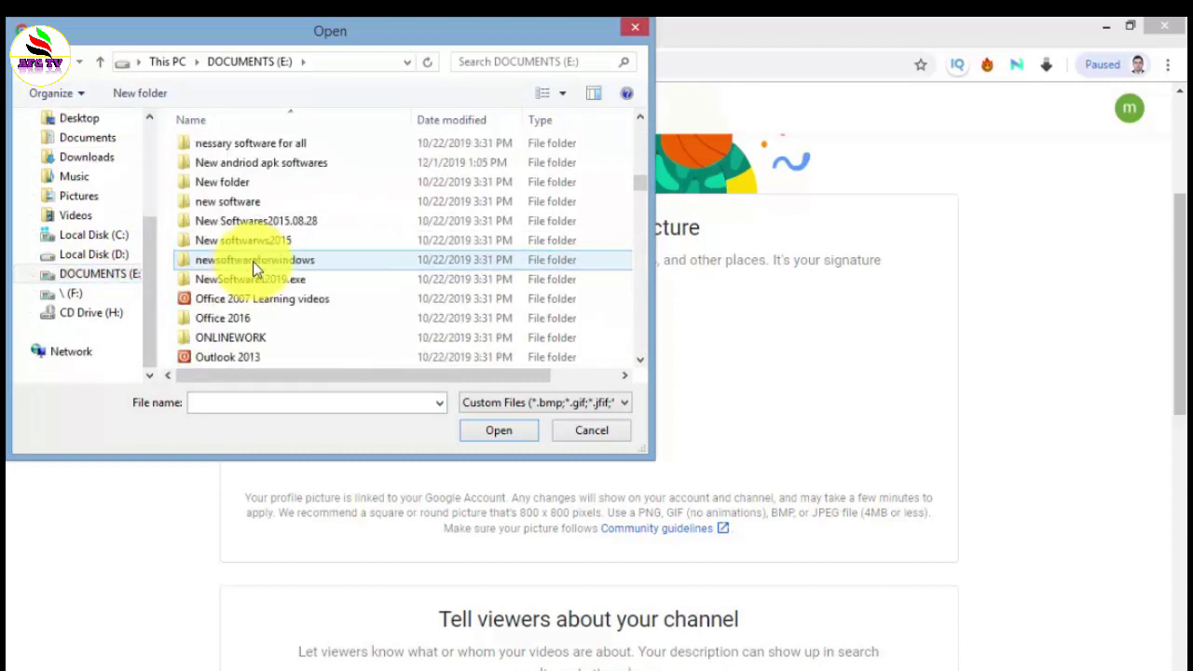
scroll(255, 265, down, 3)
scroll(253, 264, down, 6)
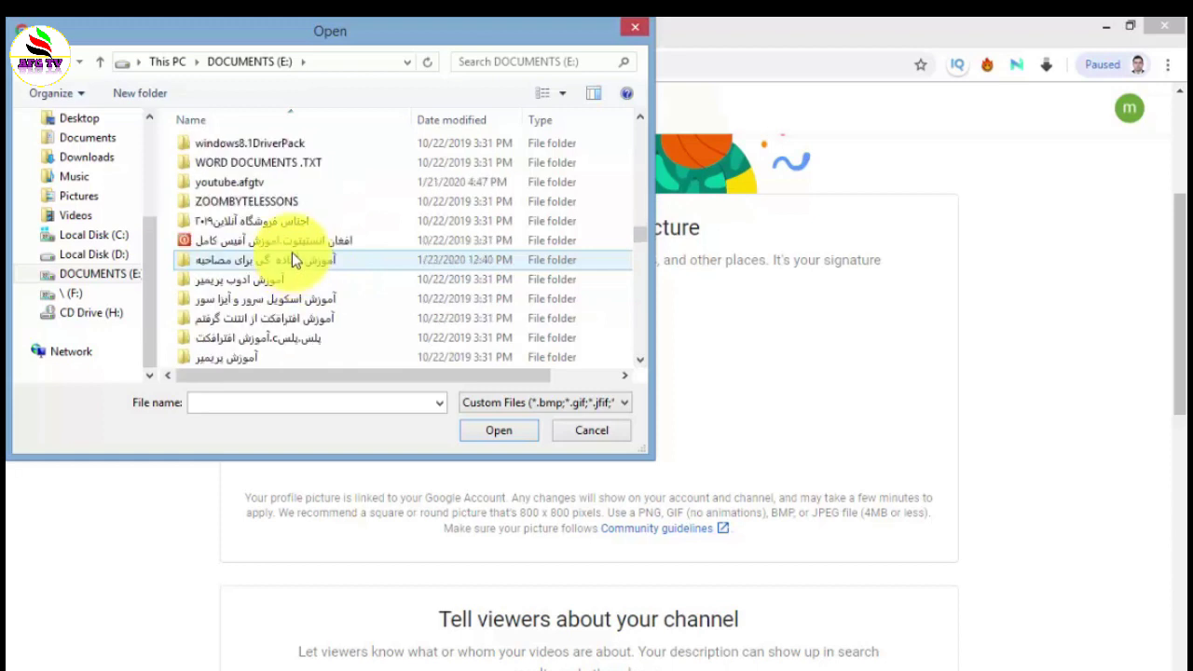
double_click(267, 181)
scroll(380, 266, down, 2)
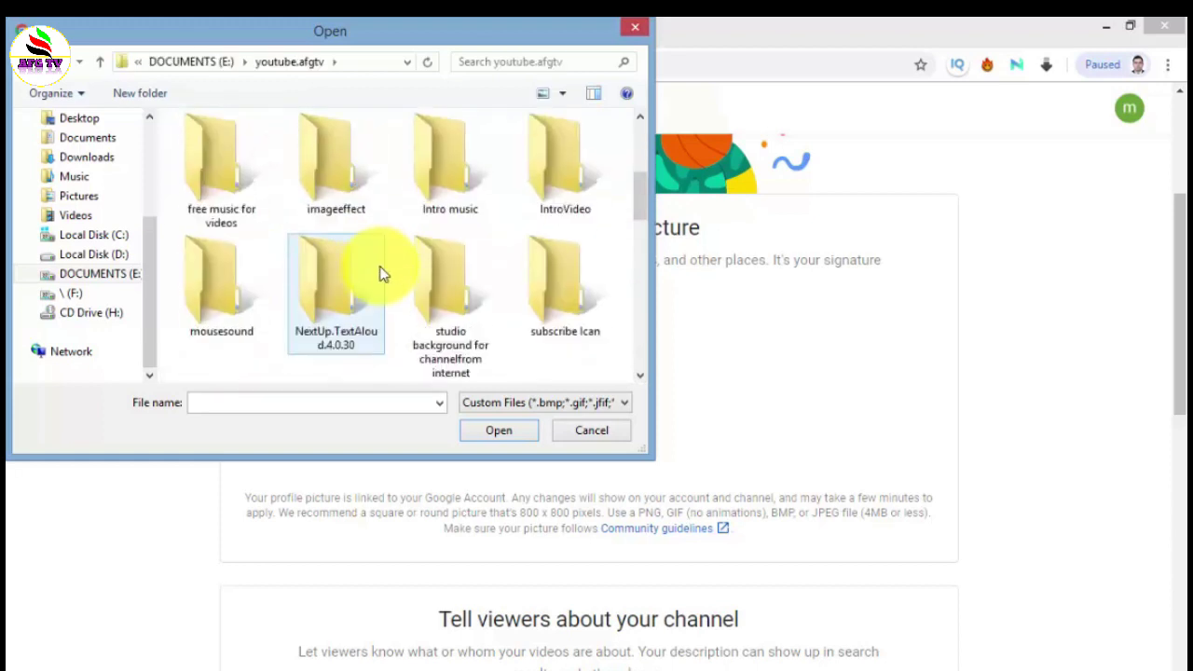
scroll(375, 268, up, 1)
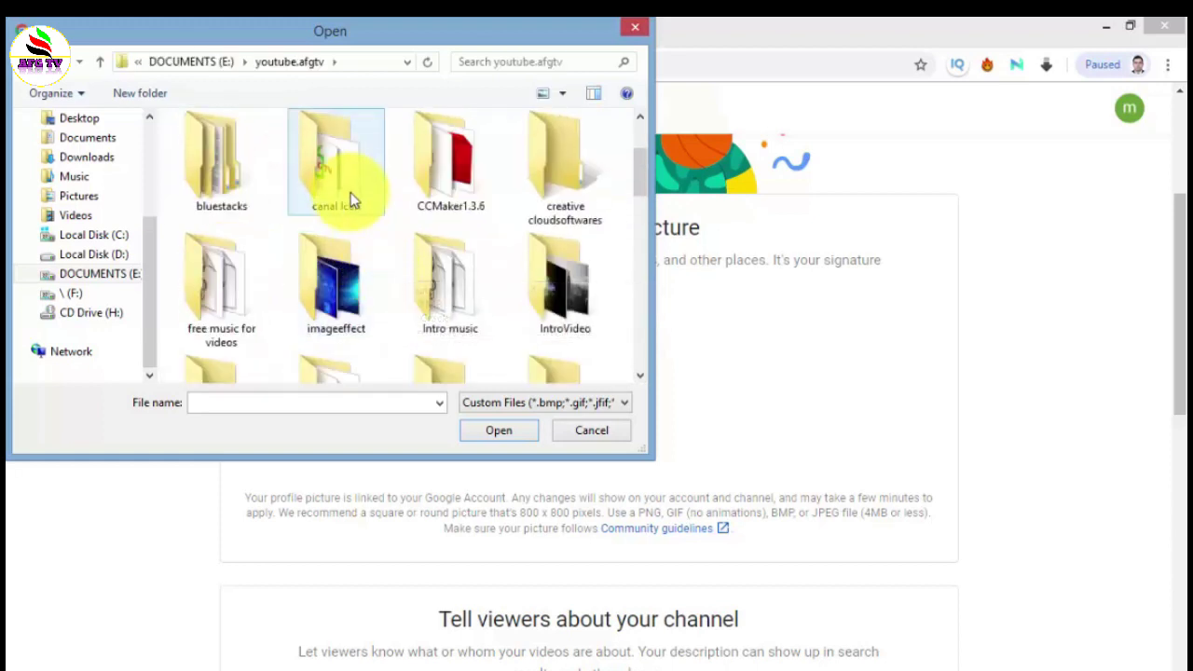
double_click(353, 312)
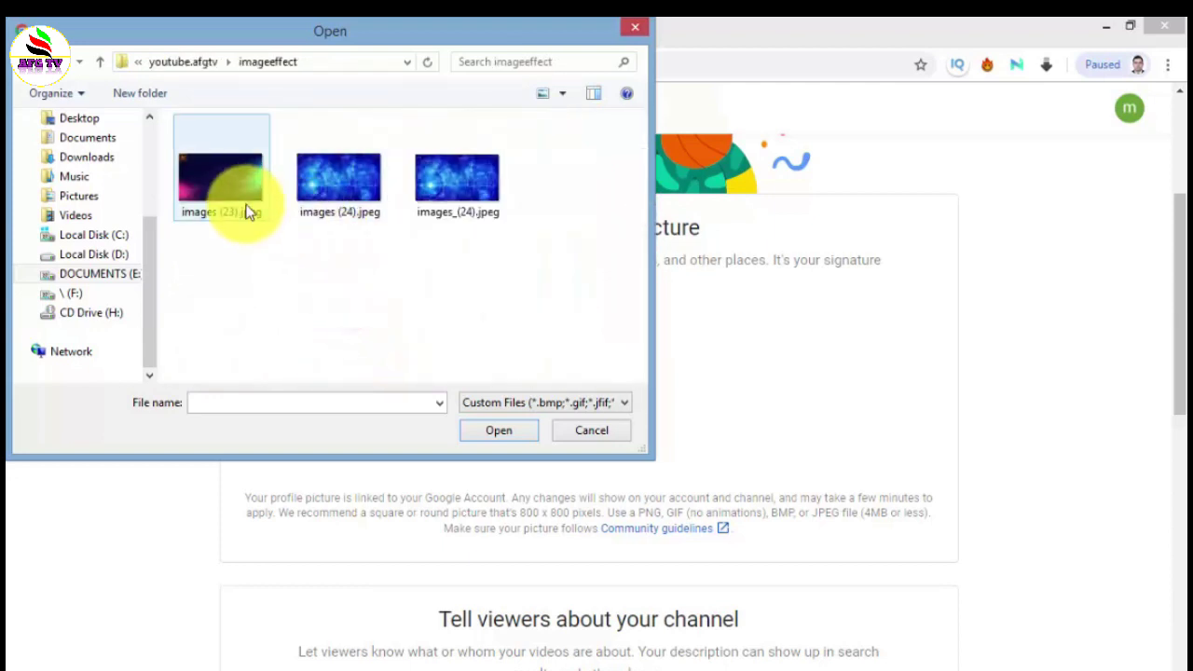
click(343, 187)
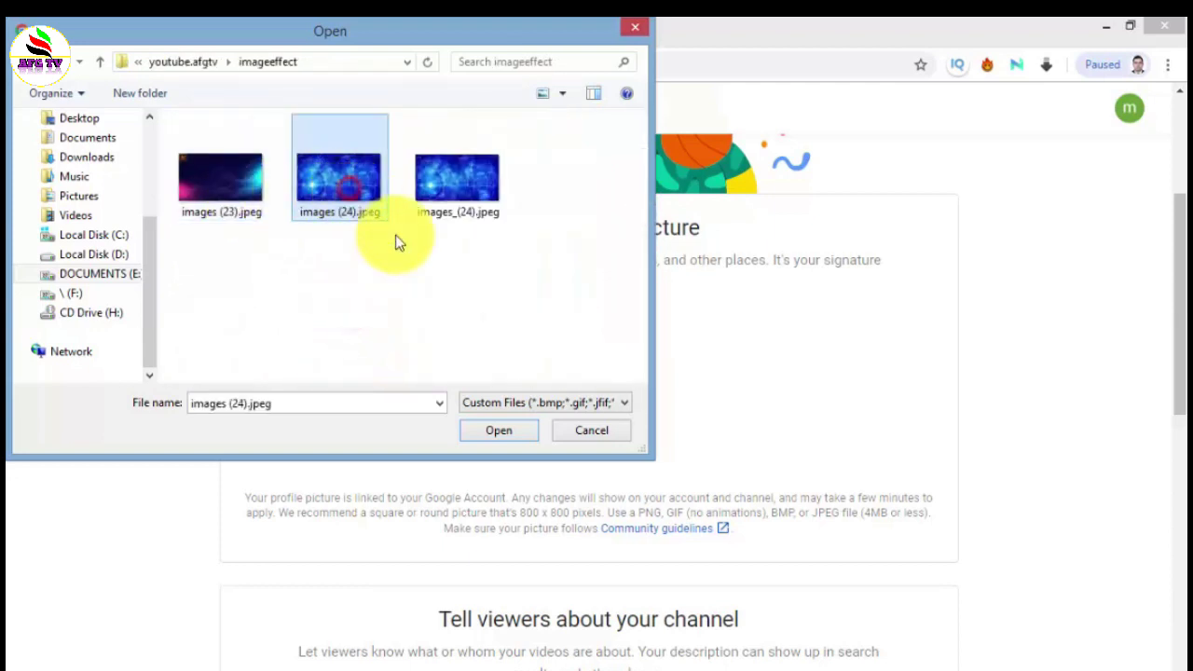
click(511, 434)
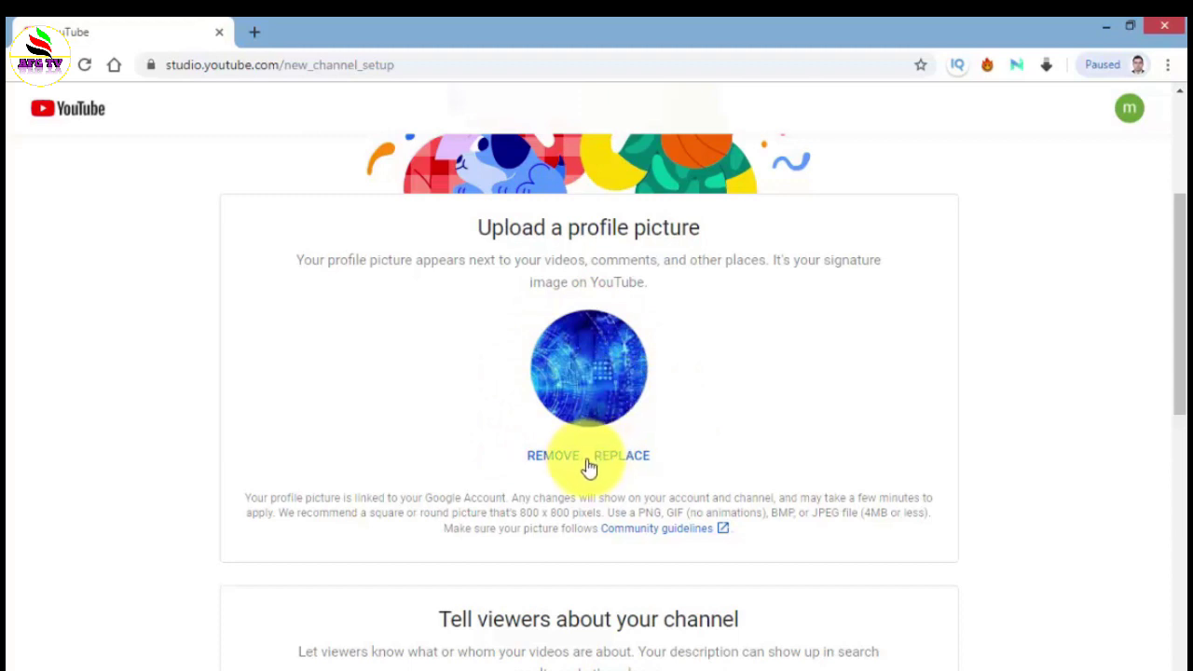
- Scroll the setup page down to the empty channel description box
scroll(776, 438, down, 4)
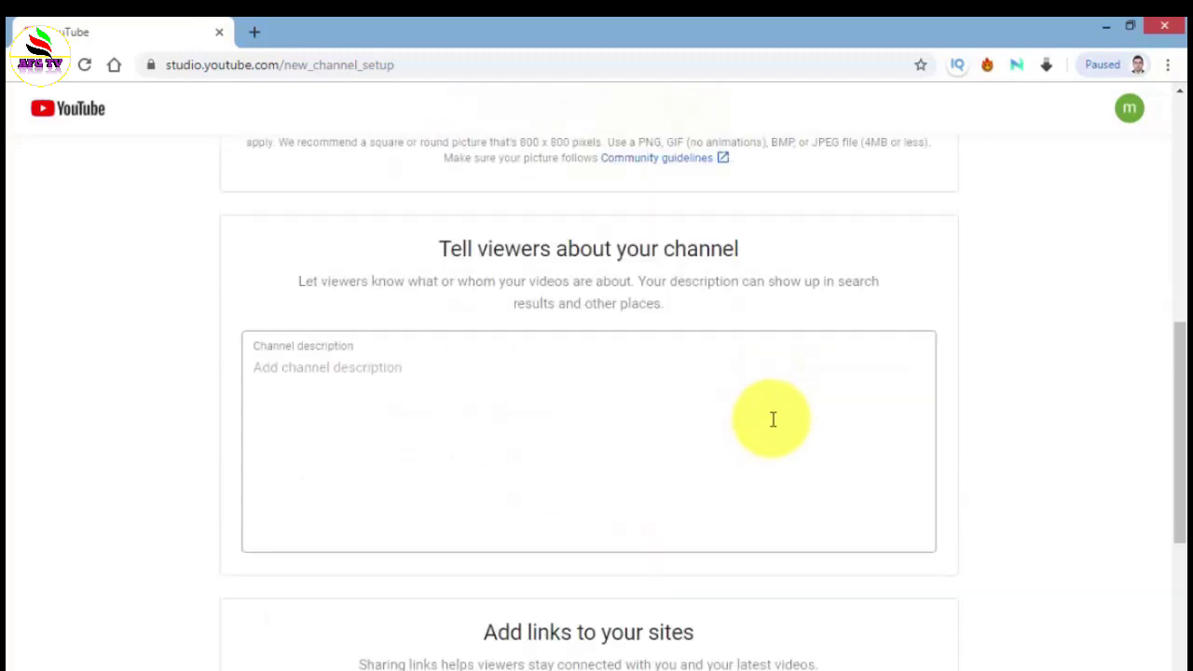
scroll(766, 434, up, 4)
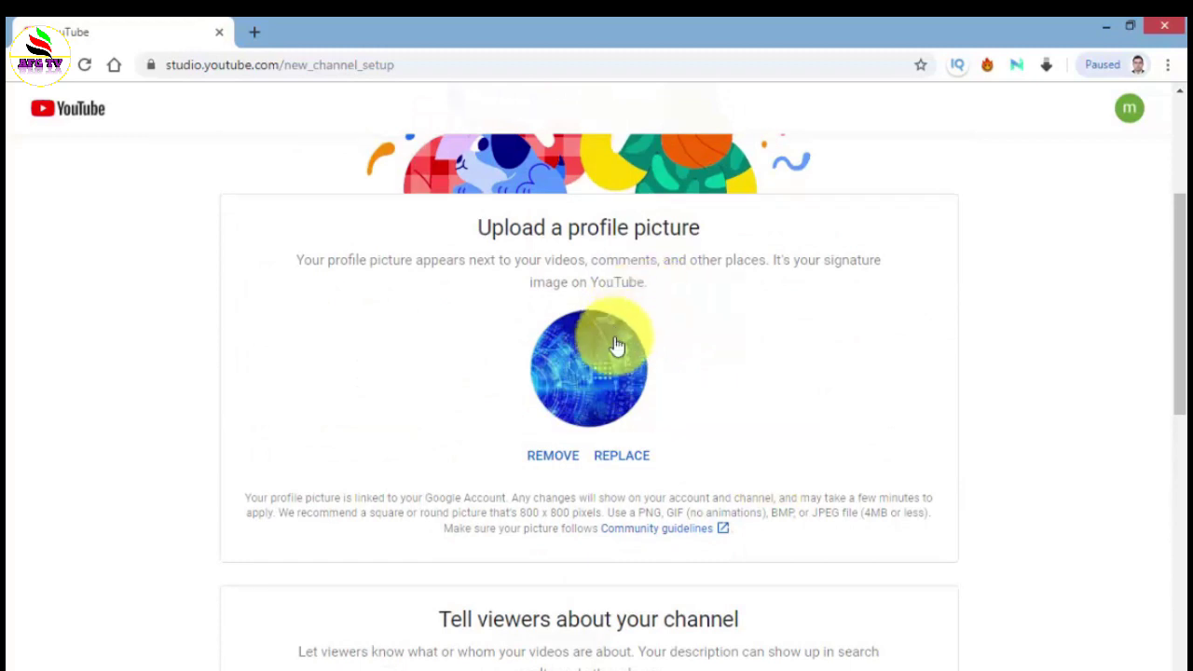
scroll(708, 391, down, 5)
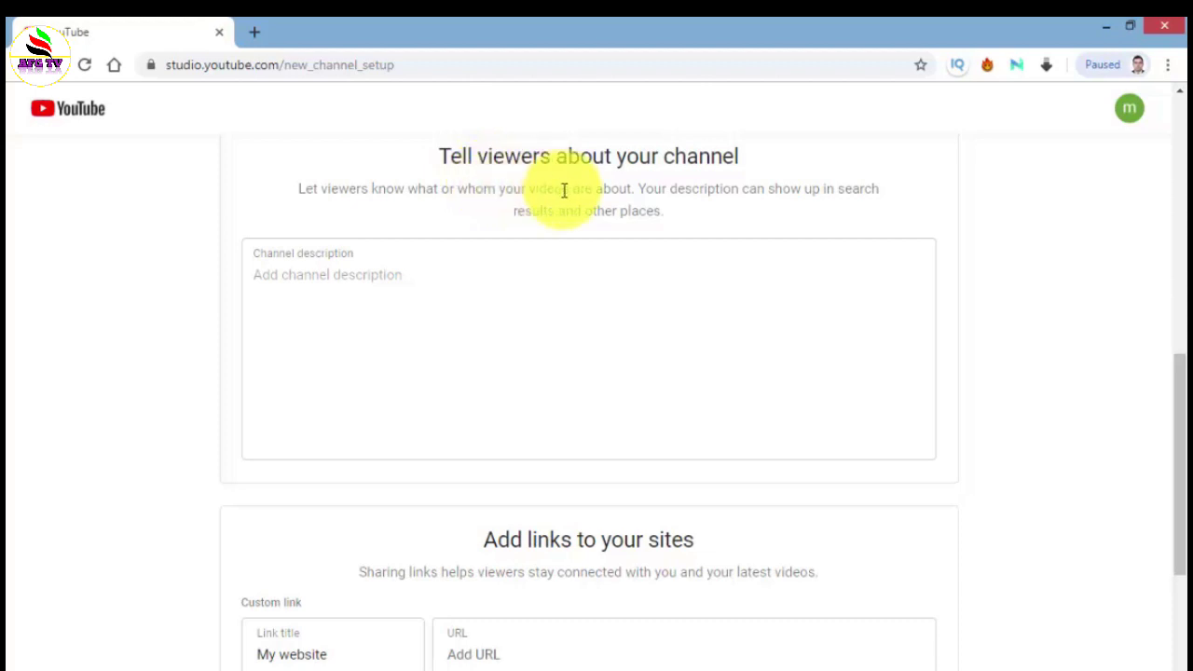
- Type the Persian description about Afghan and Iranian music videos, ending with 'تقدیم میکنیم'
click(321, 270)
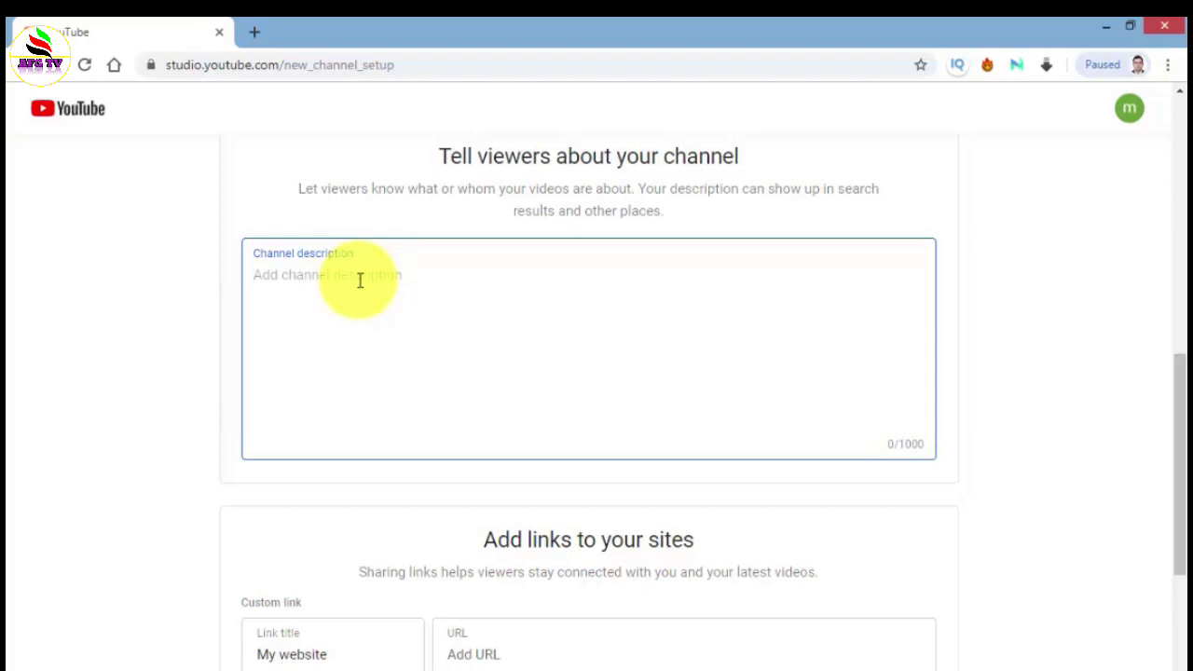
text(يوس)
text(تان عزیز )
text(ما این )
text(کان)
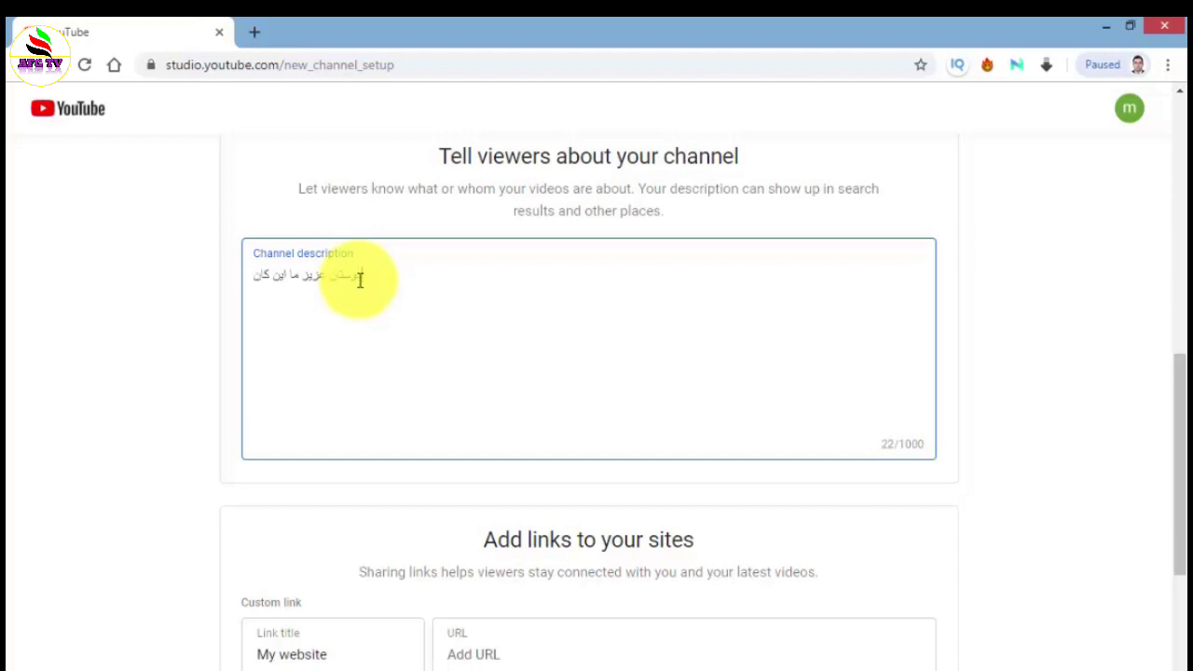
text(ال را برای اینکه )
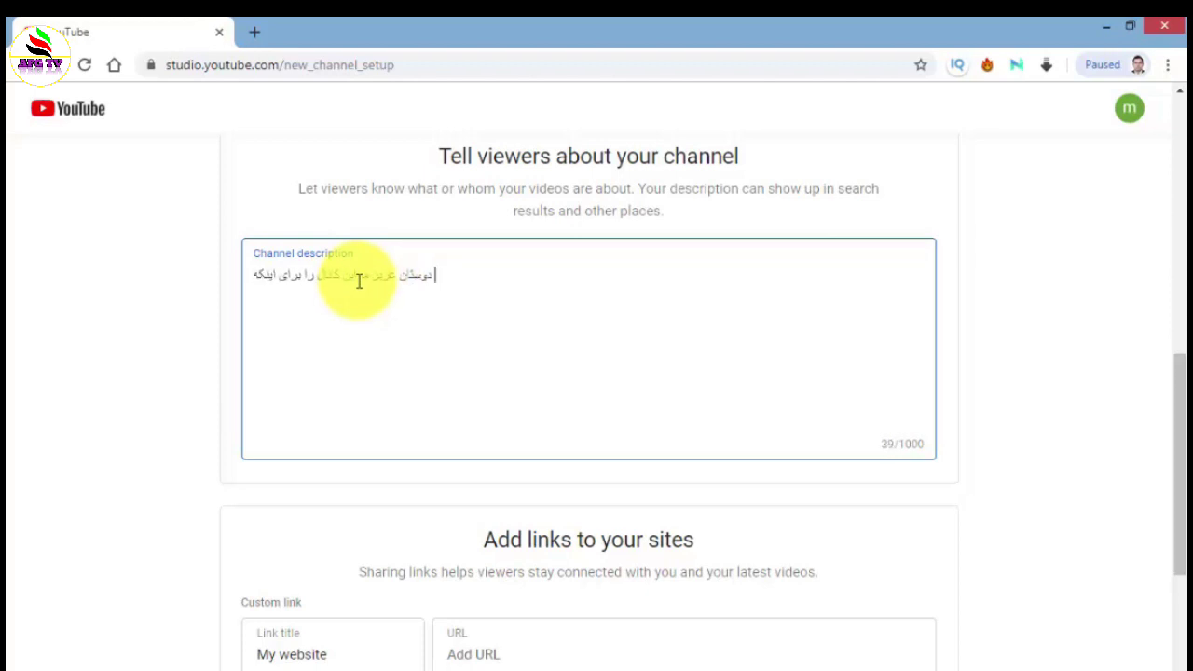
text(بر)
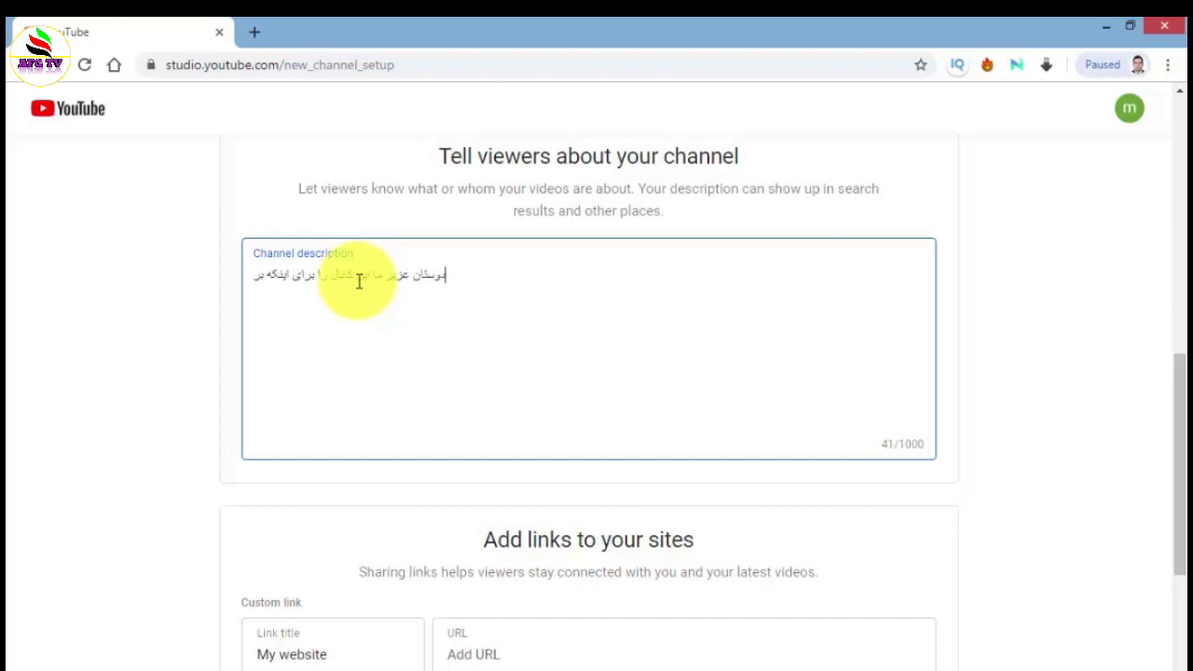
key(BackSpace)
key(BackSpace)
key(BackSpace)
key(BackSpace)
key(BackSpace)
key(BackSpace)
key(BackSpace)
key(BackSpace)
key(BackSpace)
key(BackSpace)
key(BackSpace)
key(BackSpace)
key(BackSpace)
key(BackSpace)
key(BackSpace)
key(BackSpace)
key(BackSpace)
key(BackSpace)
key(BackSpace)
key(BackSpace)
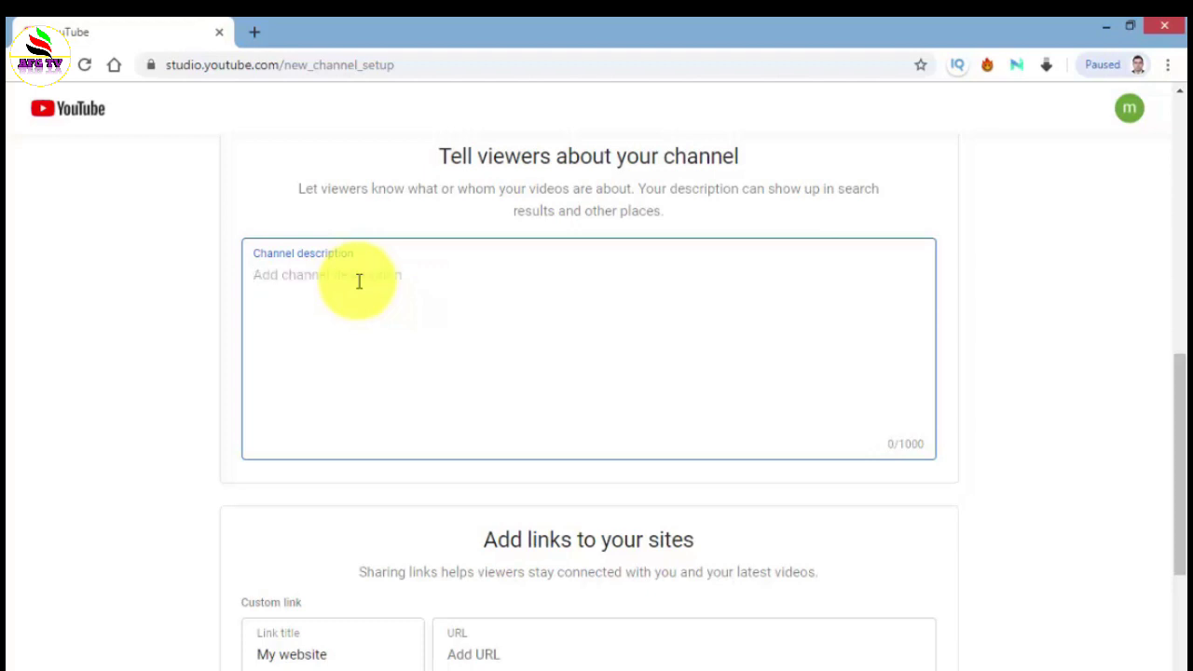
text(ls)
text(نال ما موری)
key(BackSpace)
key(BackSpace)
text(زیک وی)
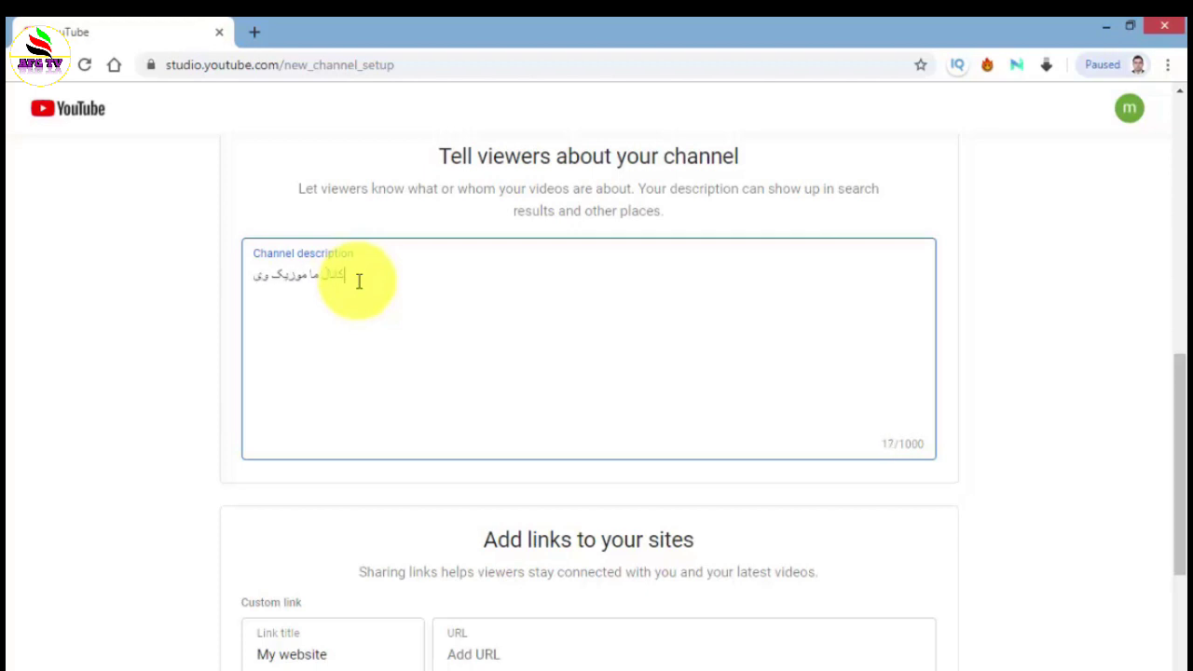
text(دیو و موزیک )
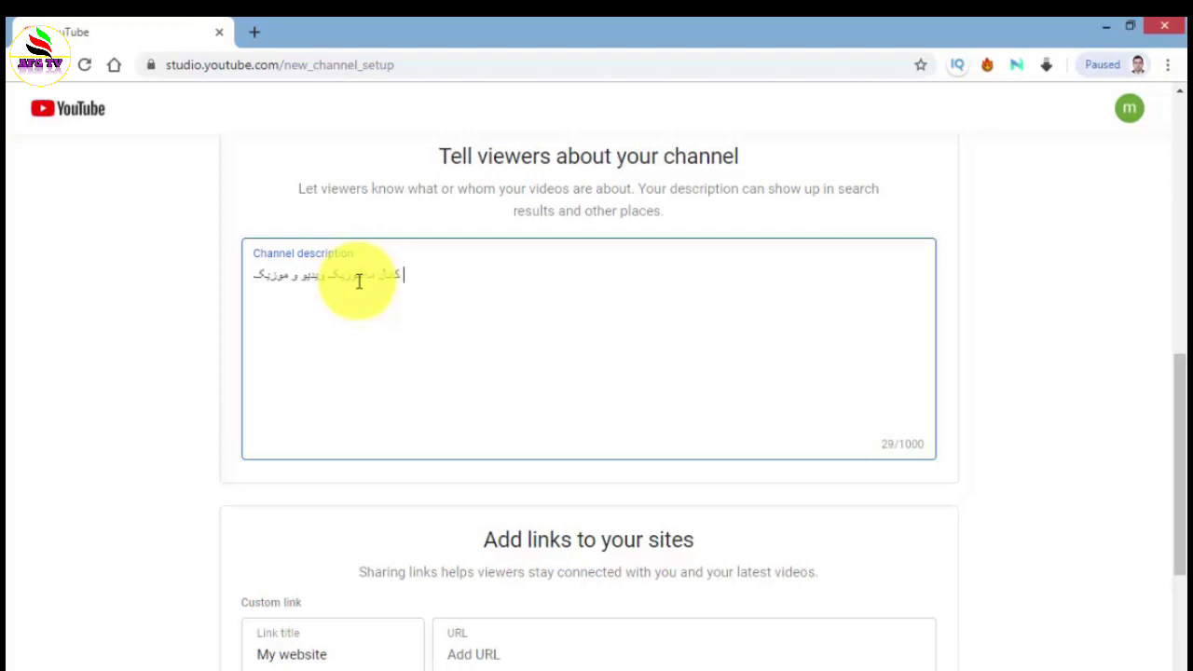
text(افغان)
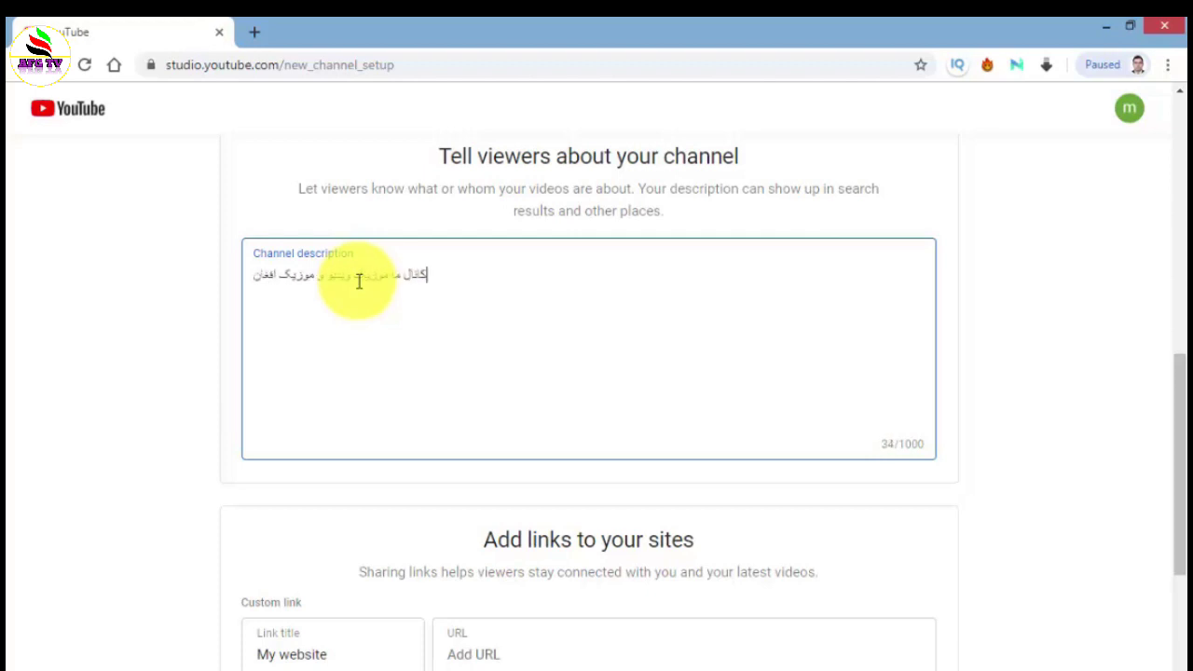
text(ی و ایر)
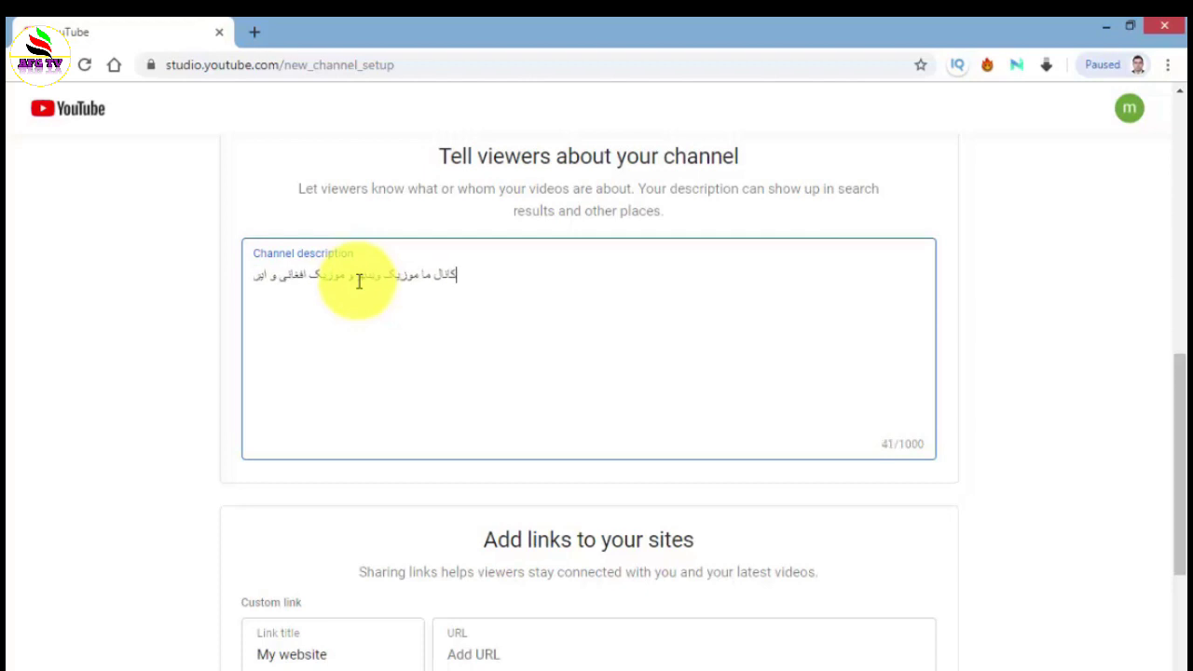
text(انی را )
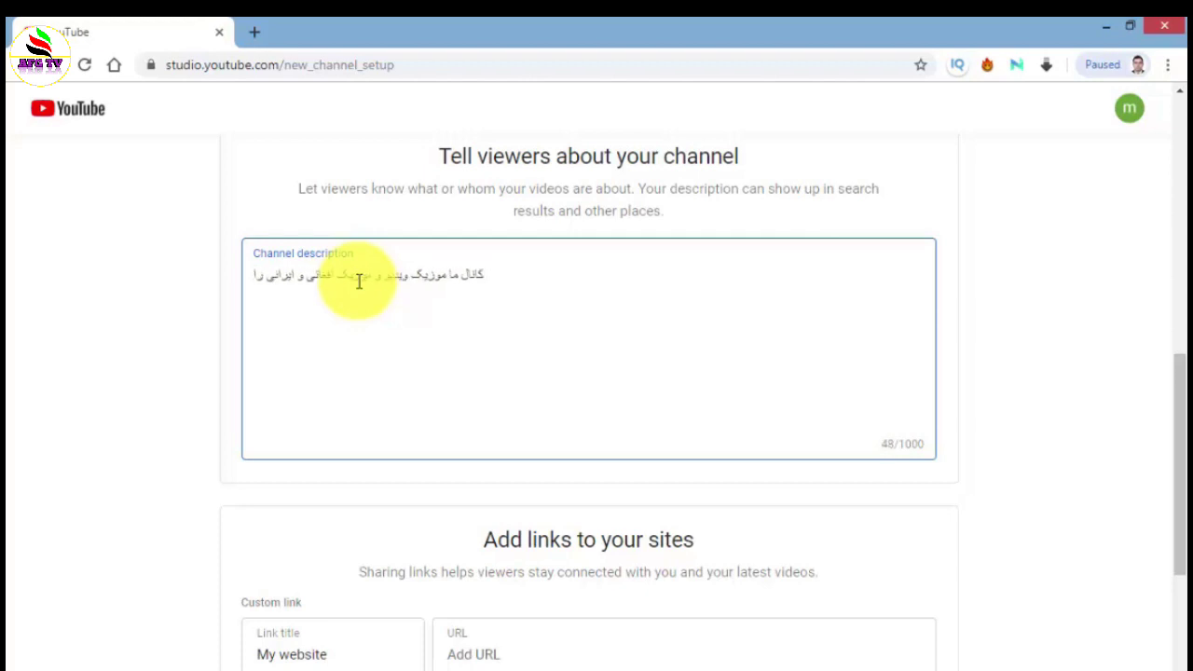
text(برای دوست)
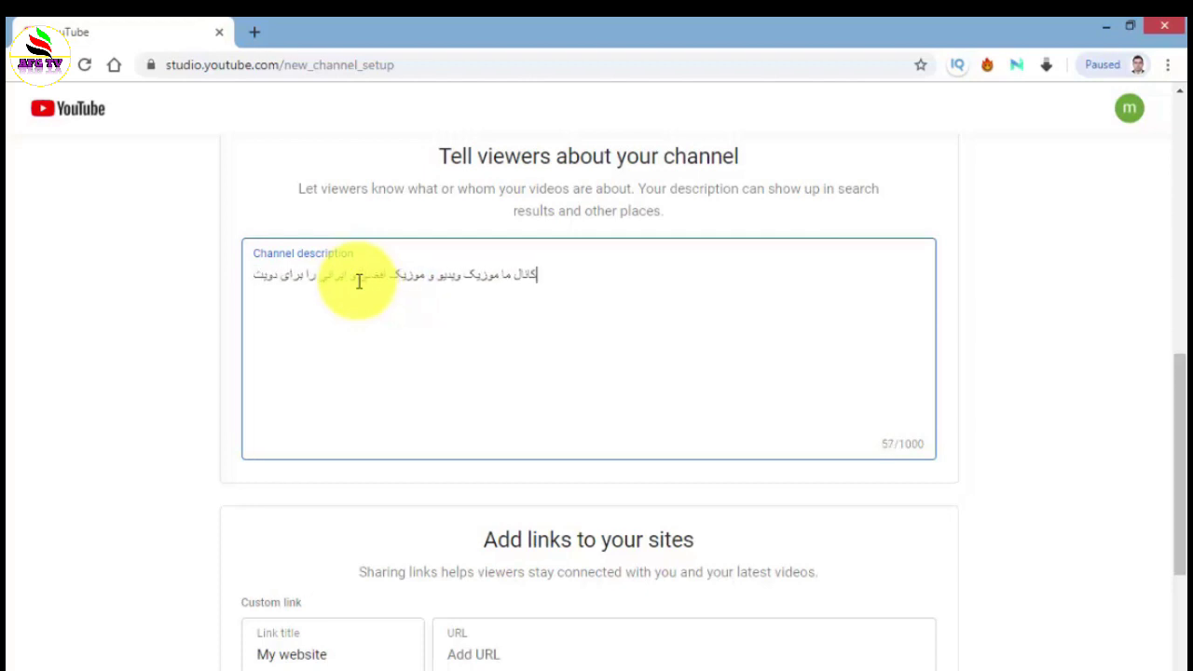
text(ان)
key(BackSpace)
key(BackSpace)
key(BackSpace)
key(BackSpace)
key(BackSpace)
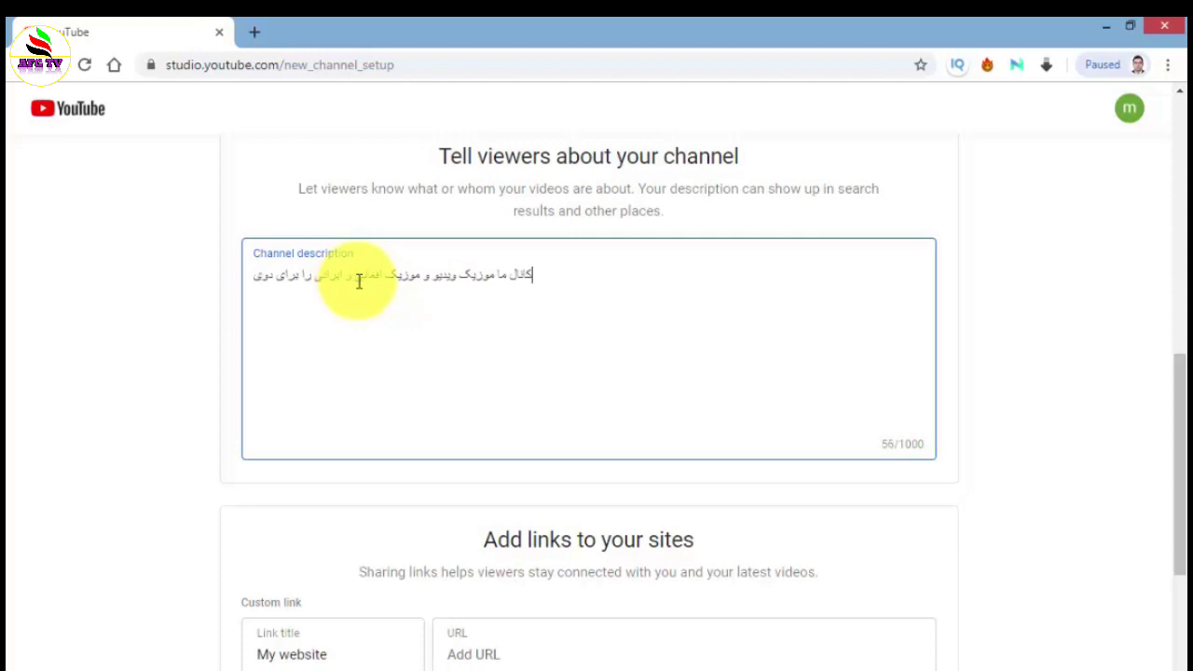
text(ستان)
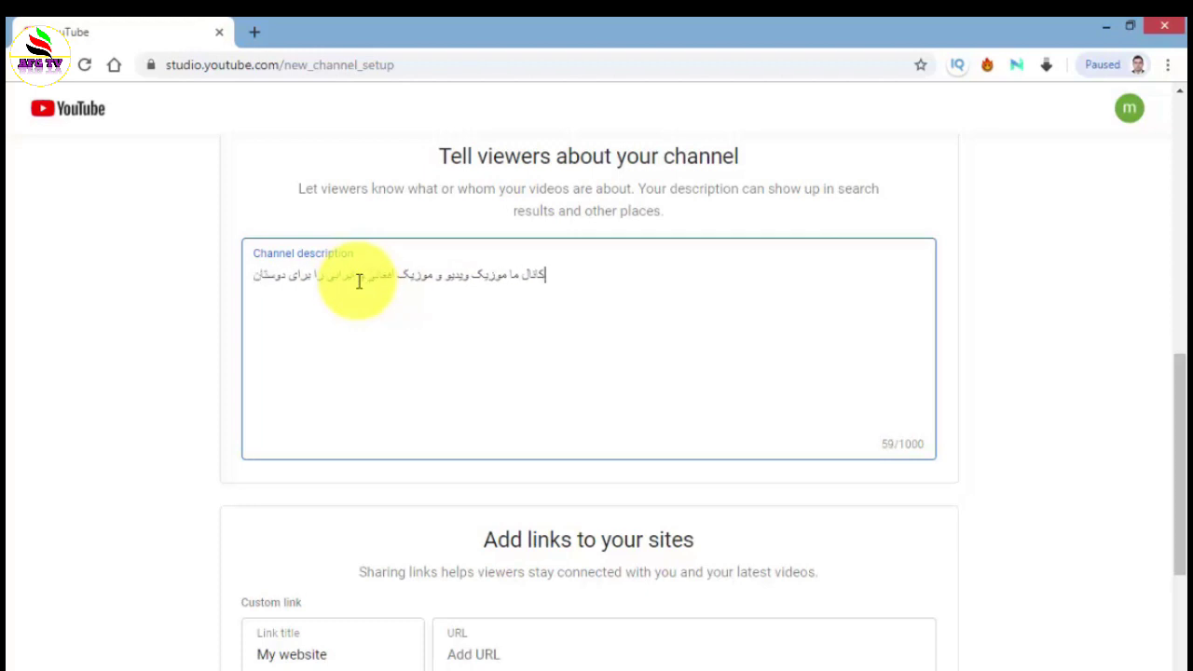
text( خود)
text(ت)
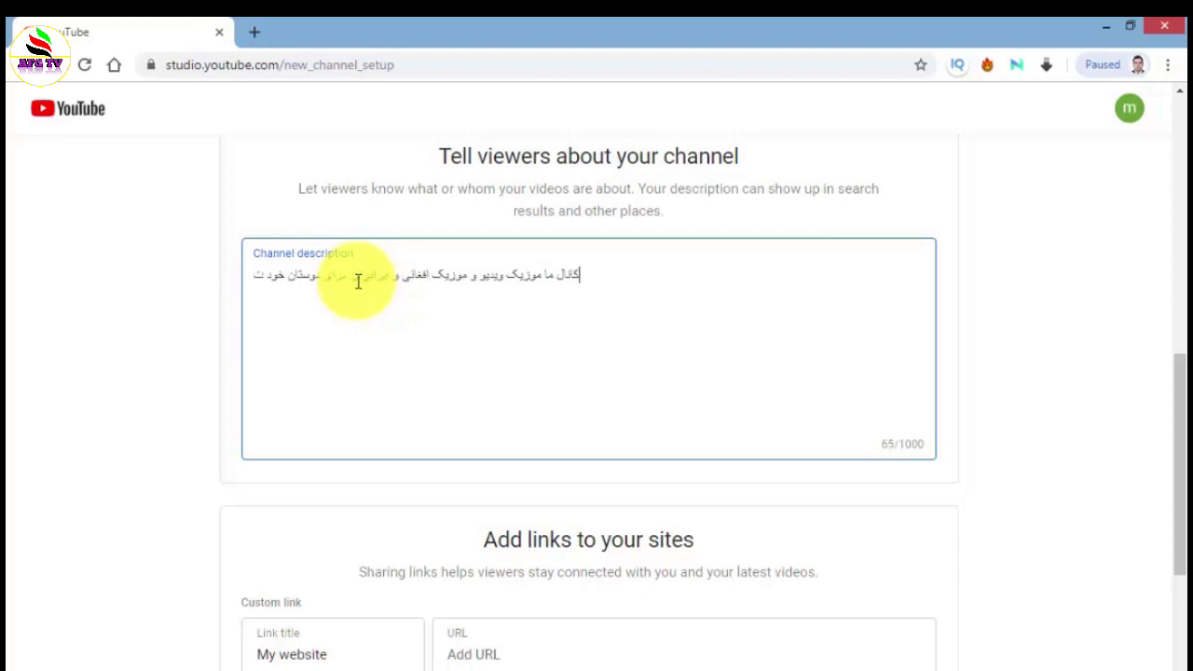
text(قدیم میکنم)
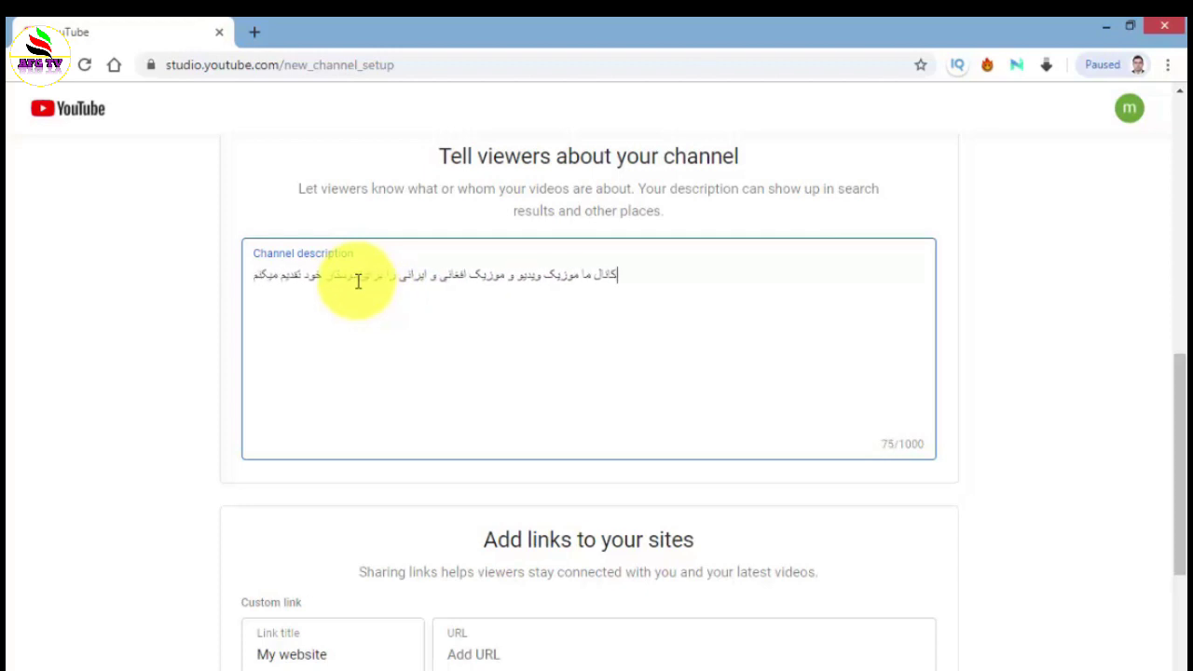
key(BackSpace)
text(ی)
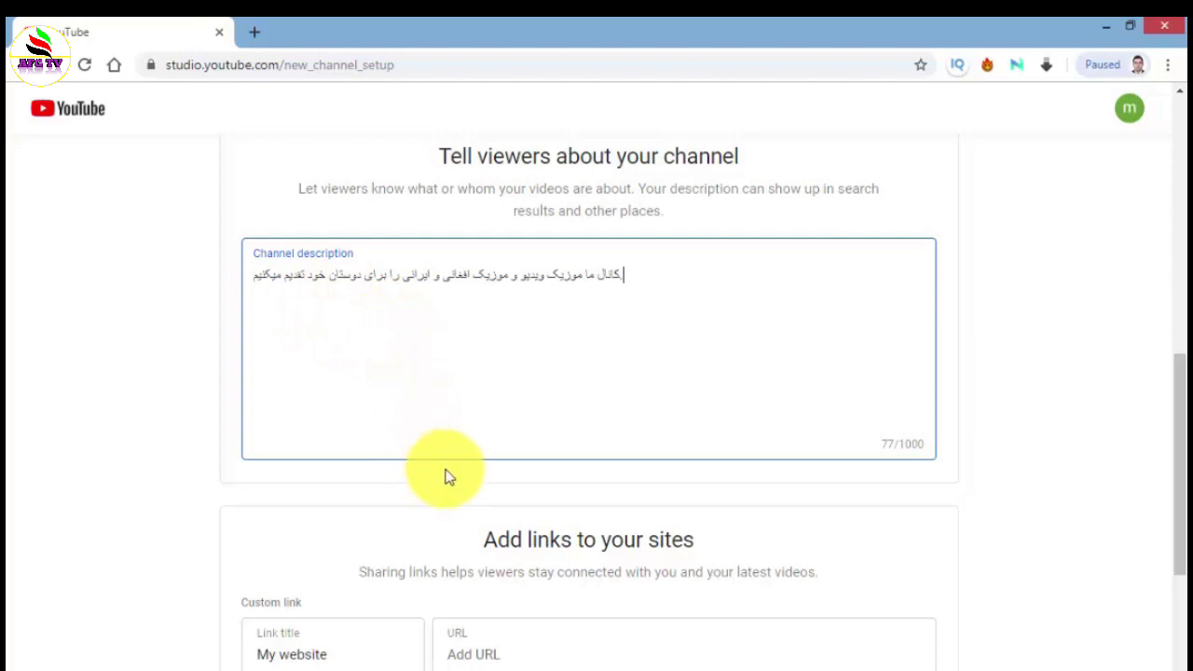
- Change the custom link title from 'My website' to 'music channel'
scroll(500, 438, down, 3)
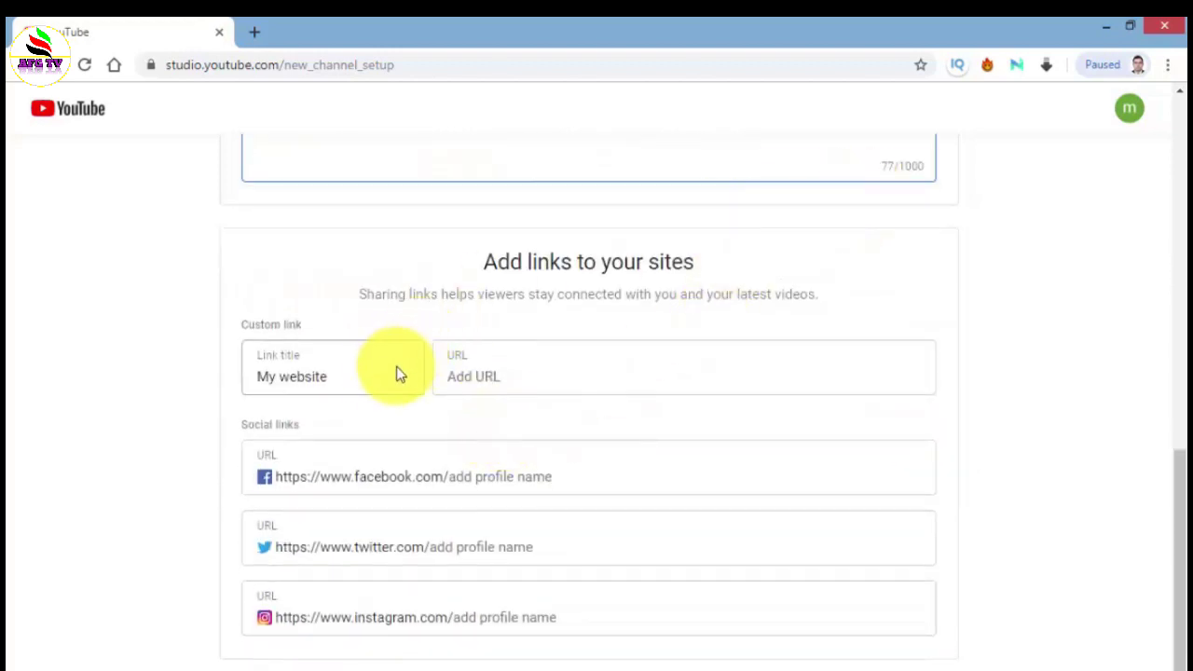
click(367, 383)
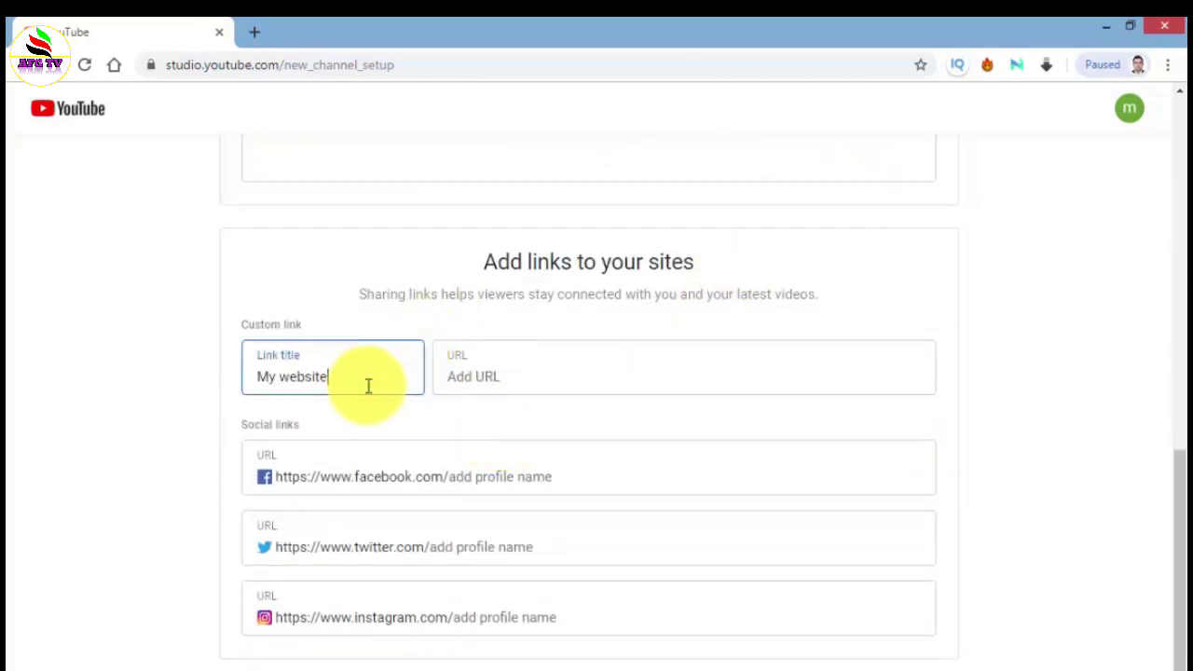
key(BackSpace)
key(BackSpace)
key(BackSpace)
key(BackSpace)
key(BackSpace)
key(BackSpace)
key(BackSpace)
key(BackSpace)
key(BackSpace)
text(ع)
key(BackSpace)
key(BackSpace)
text(music chann)
- Set the link URL to youtube.com/musicchannel, correcting the typos
key(Tab)
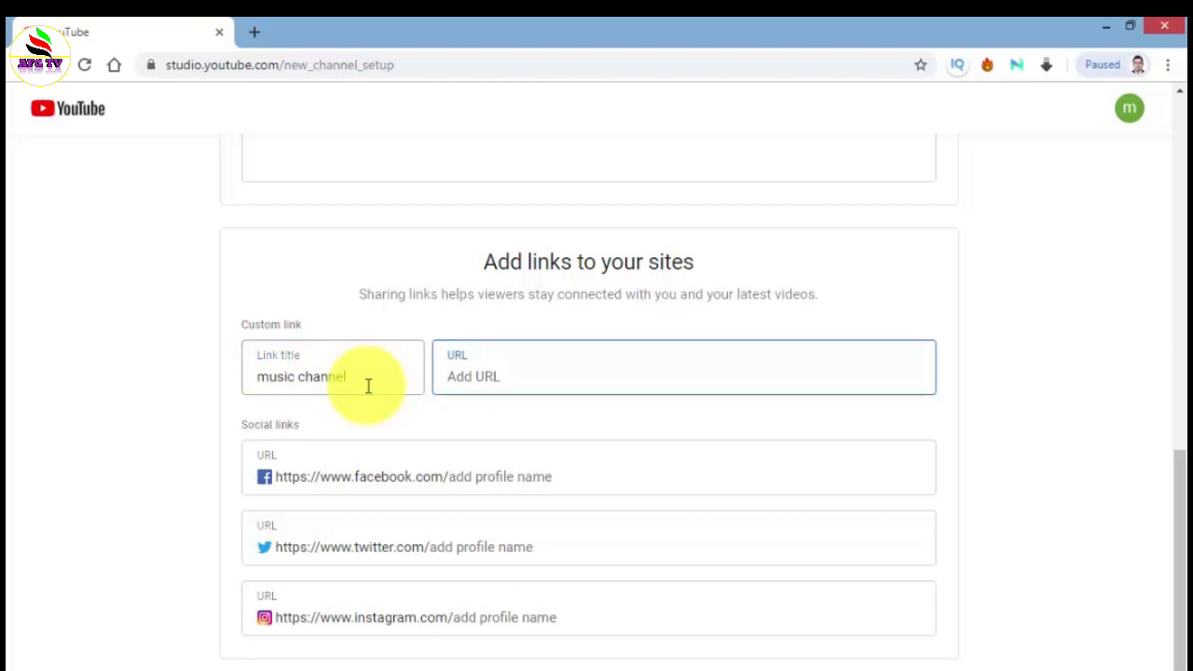
text(music)
text( chna)
text(el)
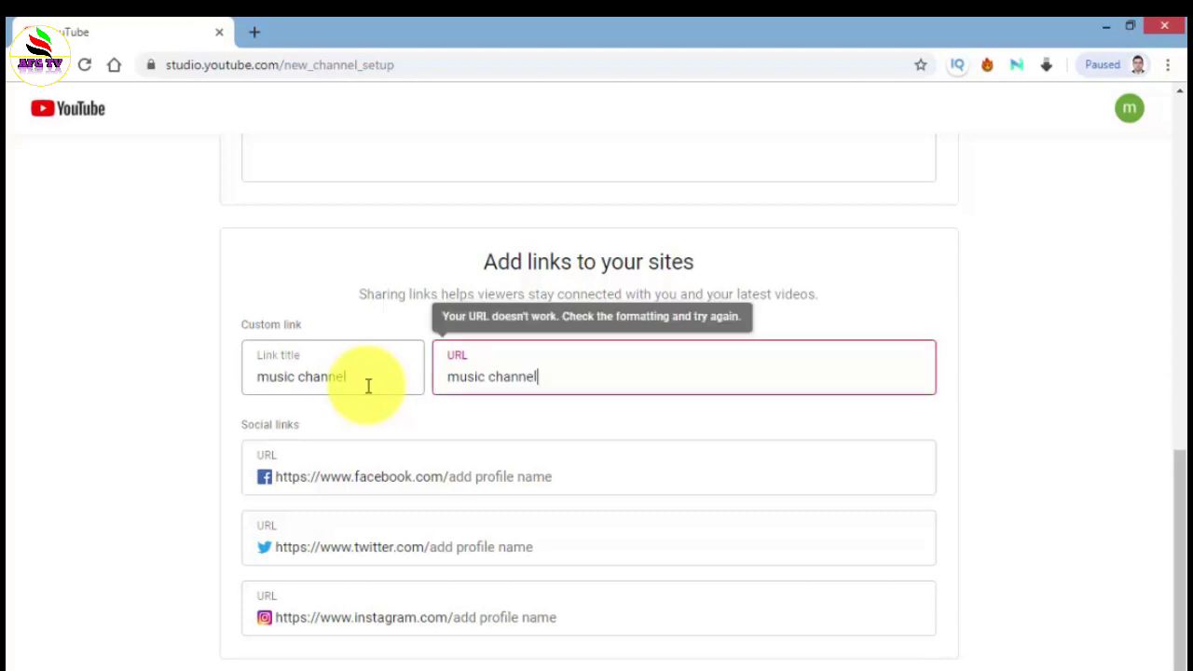
key(BackSpace)
key(BackSpace)
key(BackSpace)
key(BackSpace)
key(BackSpace)
key(BackSpace)
key(BackSpace)
key(BackSpace)
key(BackSpace)
key(BackSpace)
key(BackSpace)
key(BackSpace)
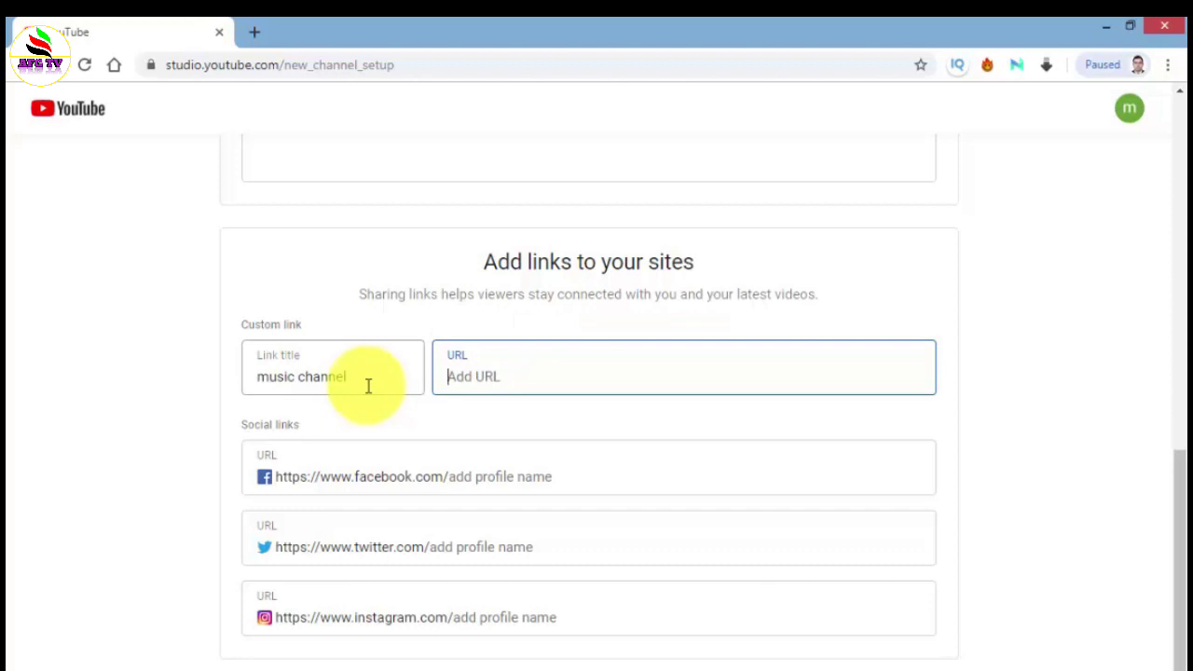
text(youtube.com/mus)
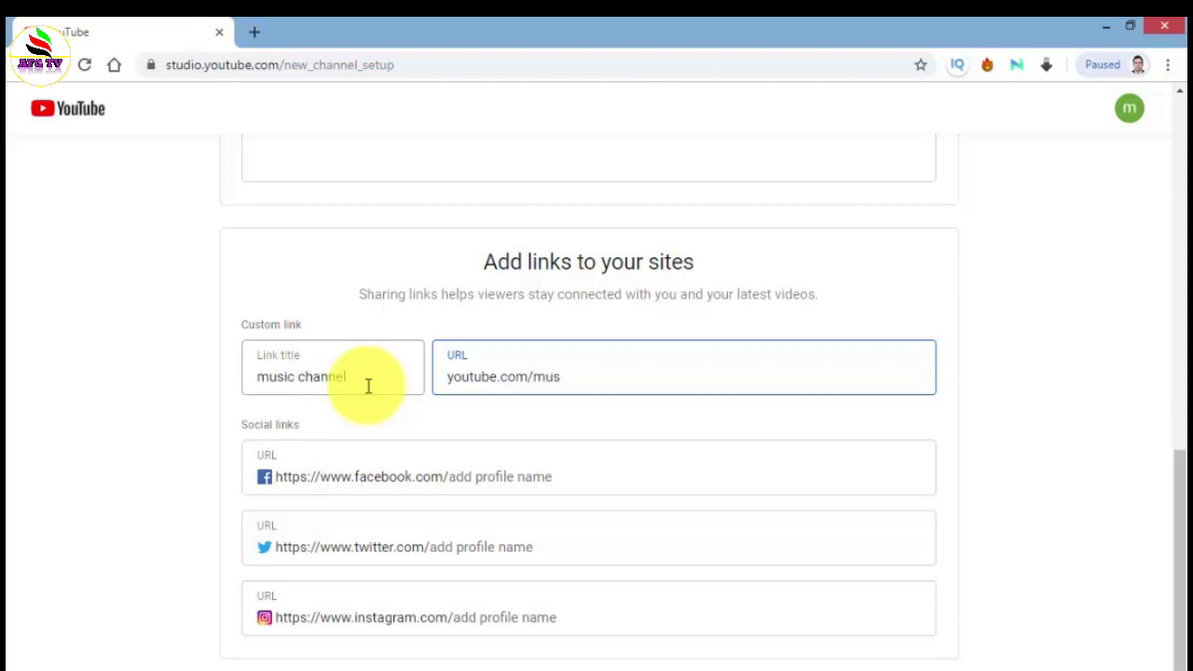
text(cic)
key(BackSpace)
text(channel)
click(779, 326)
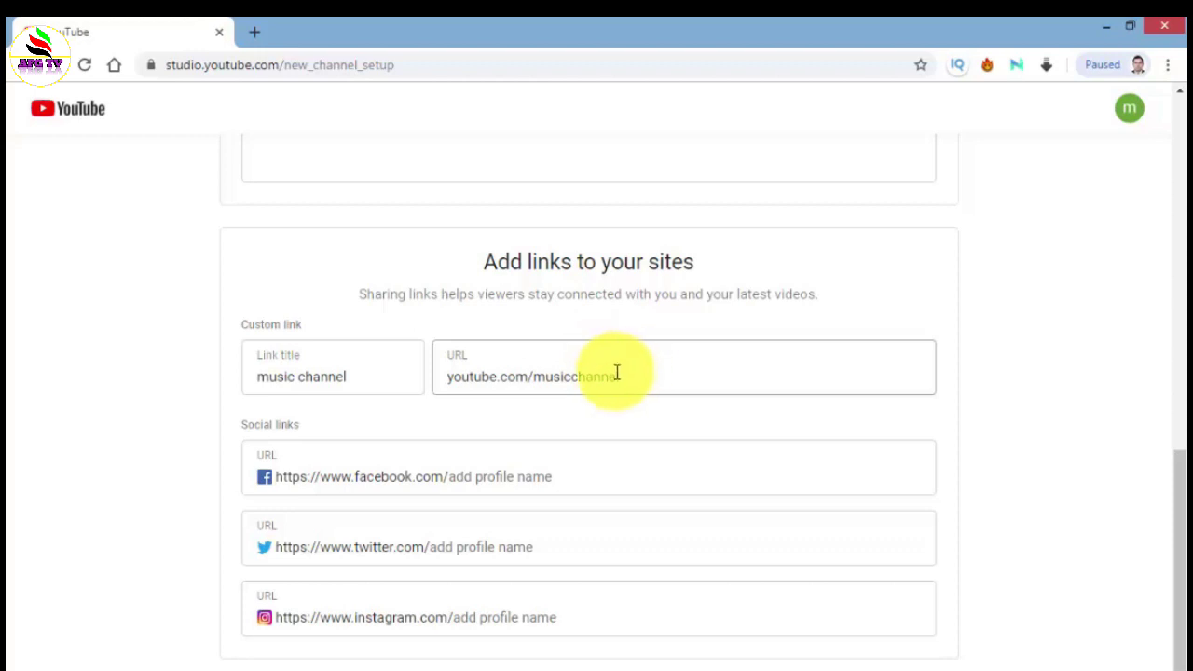
scroll(615, 396, down, 1)
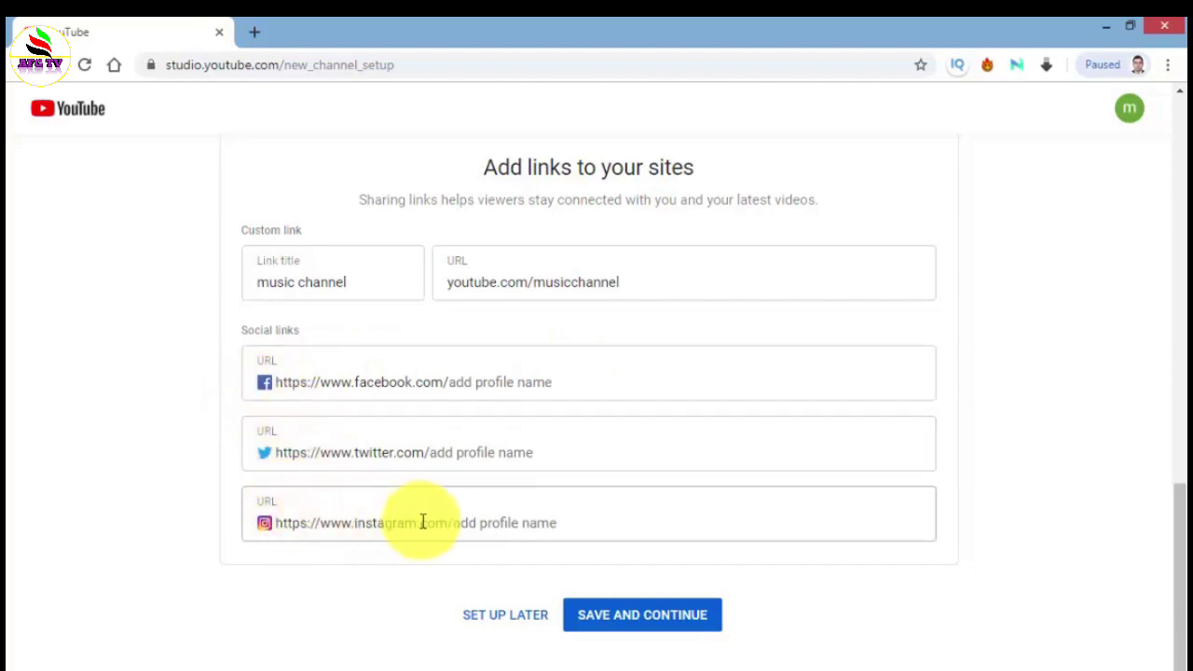
- Save the channel setup from the Facebook link field and load the new 'music channel' page
click(556, 380)
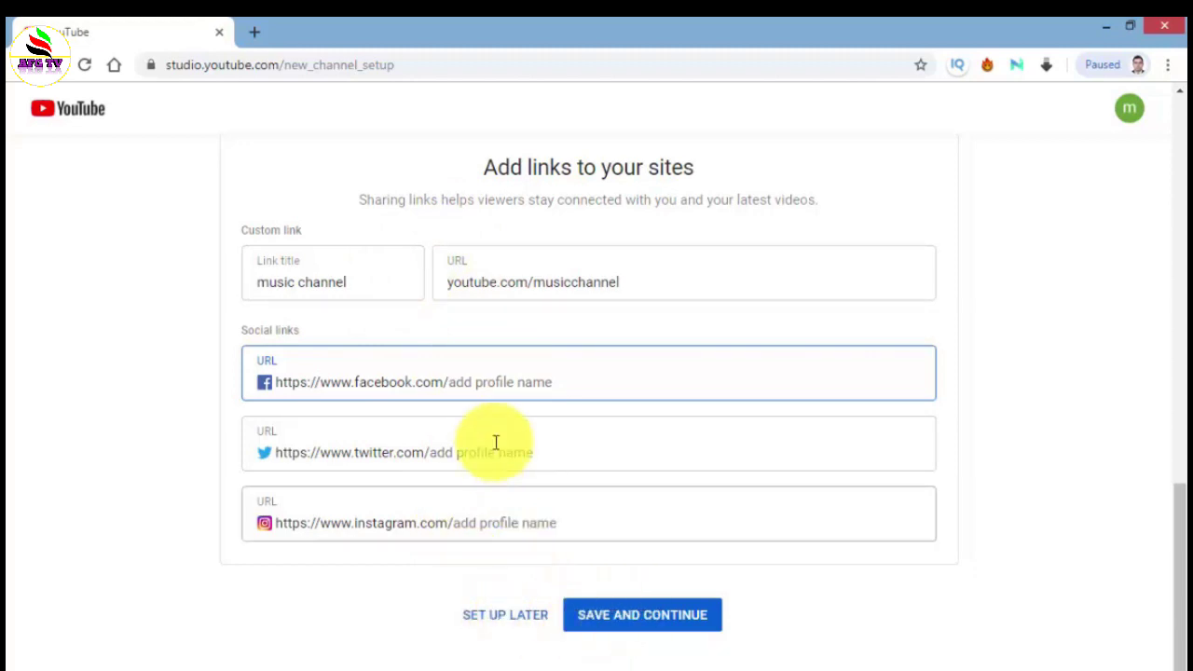
click(640, 629)
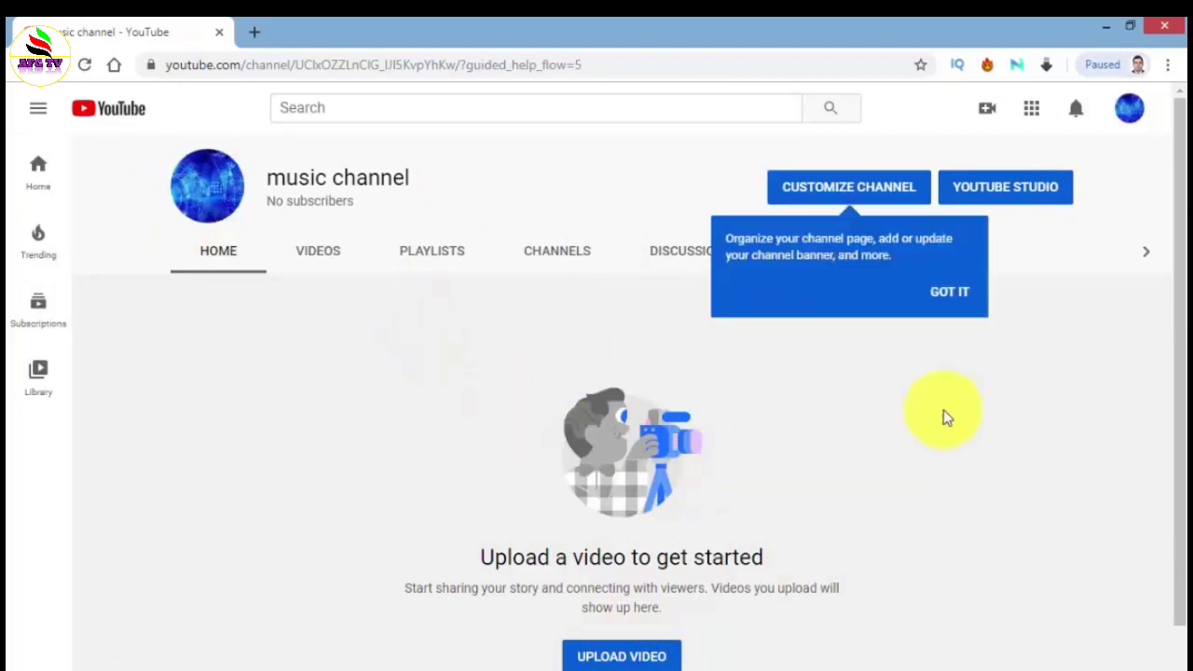
- Dismiss the customisation tip, then check the Create menu and close it unused
click(1033, 249)
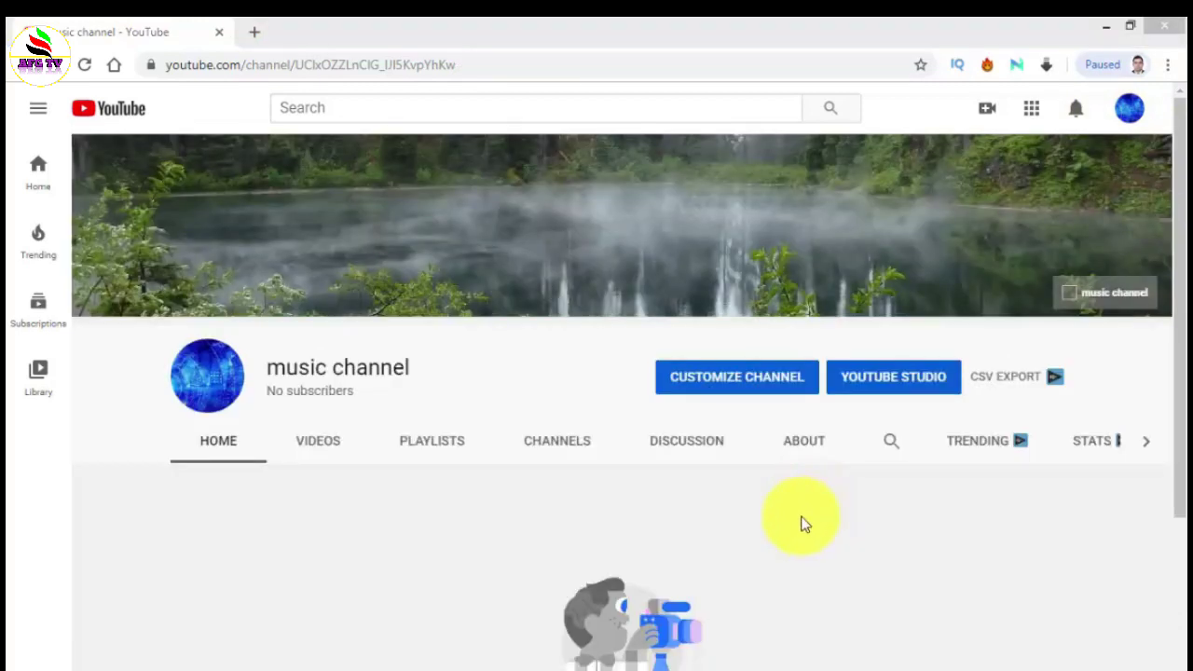
mouse_move(359, 245)
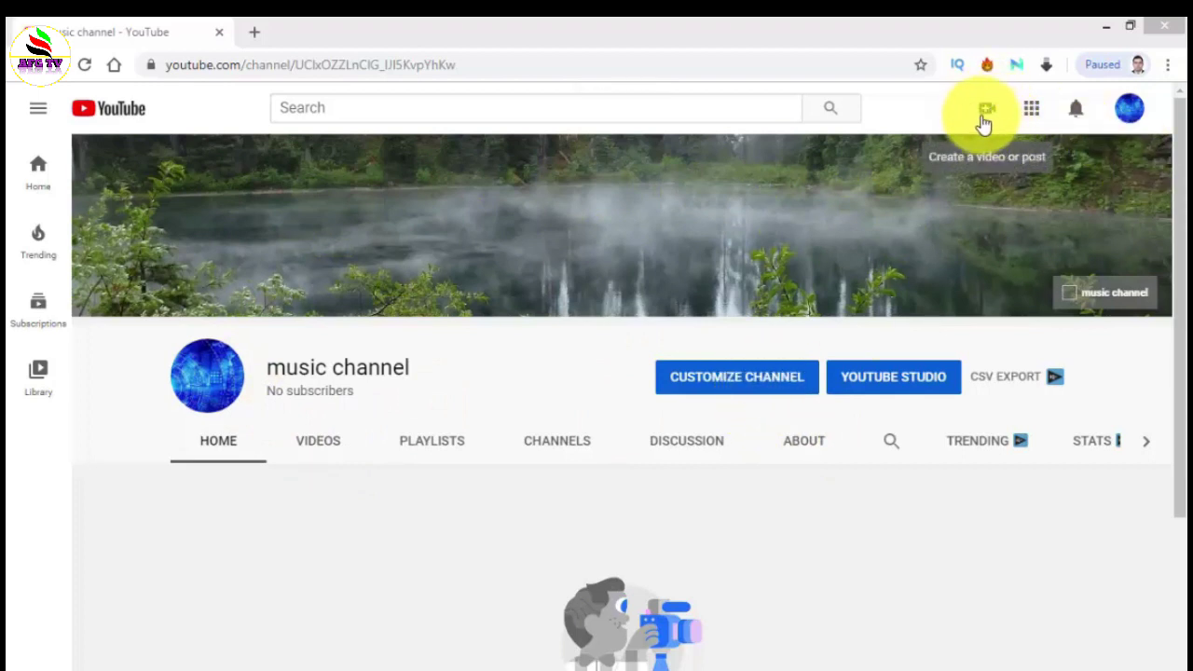
click(988, 109)
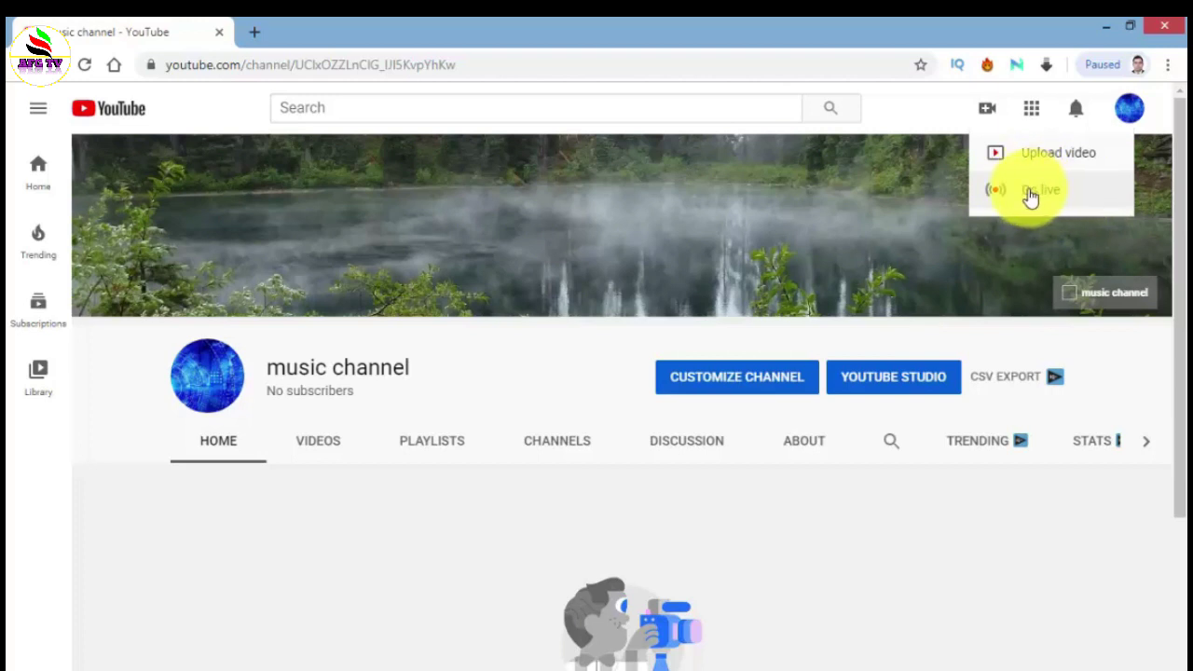
click(946, 119)
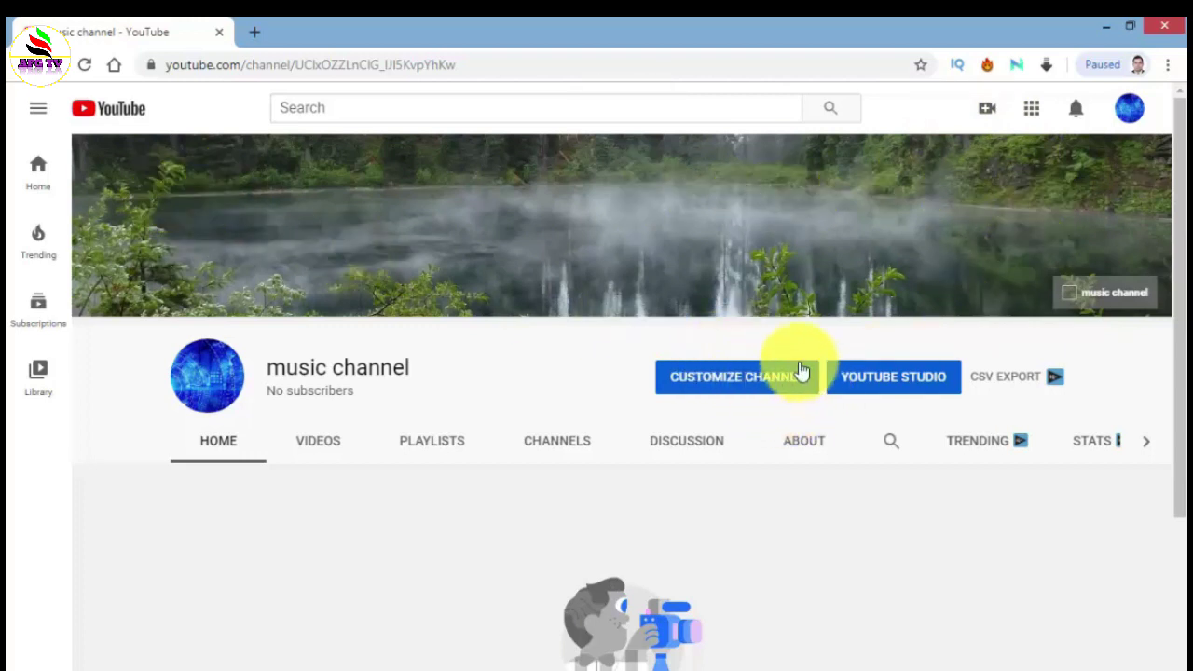
- Enter the customisation view and cancel the Edit channel icon dialog without changes
click(775, 378)
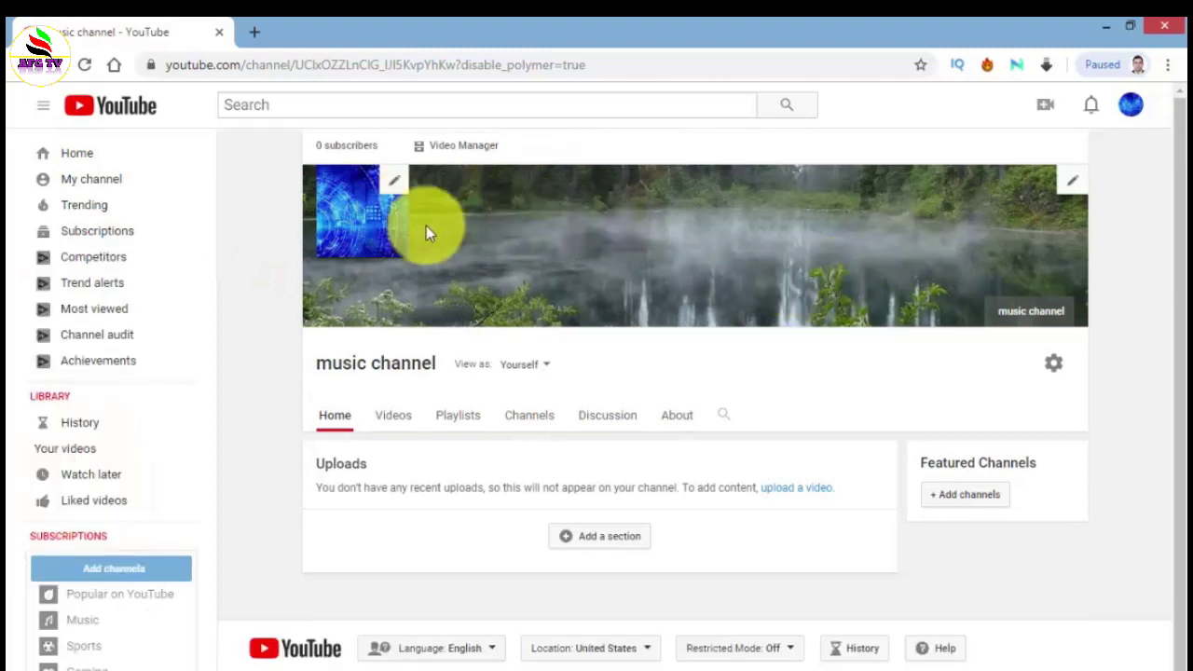
click(391, 181)
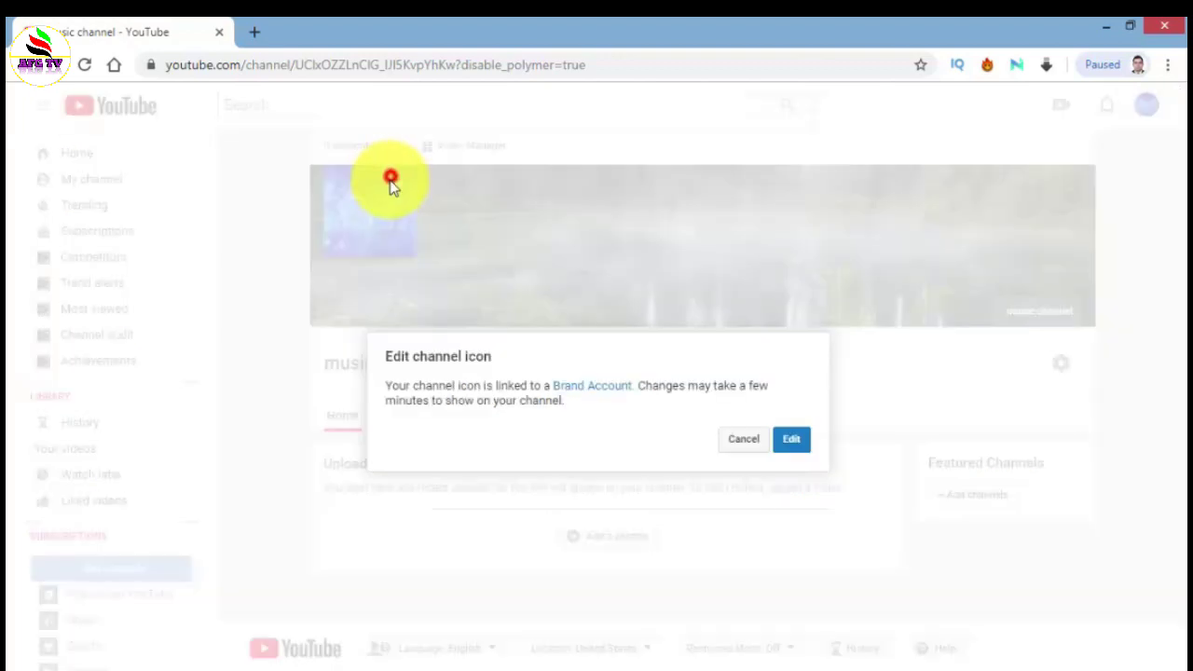
click(753, 440)
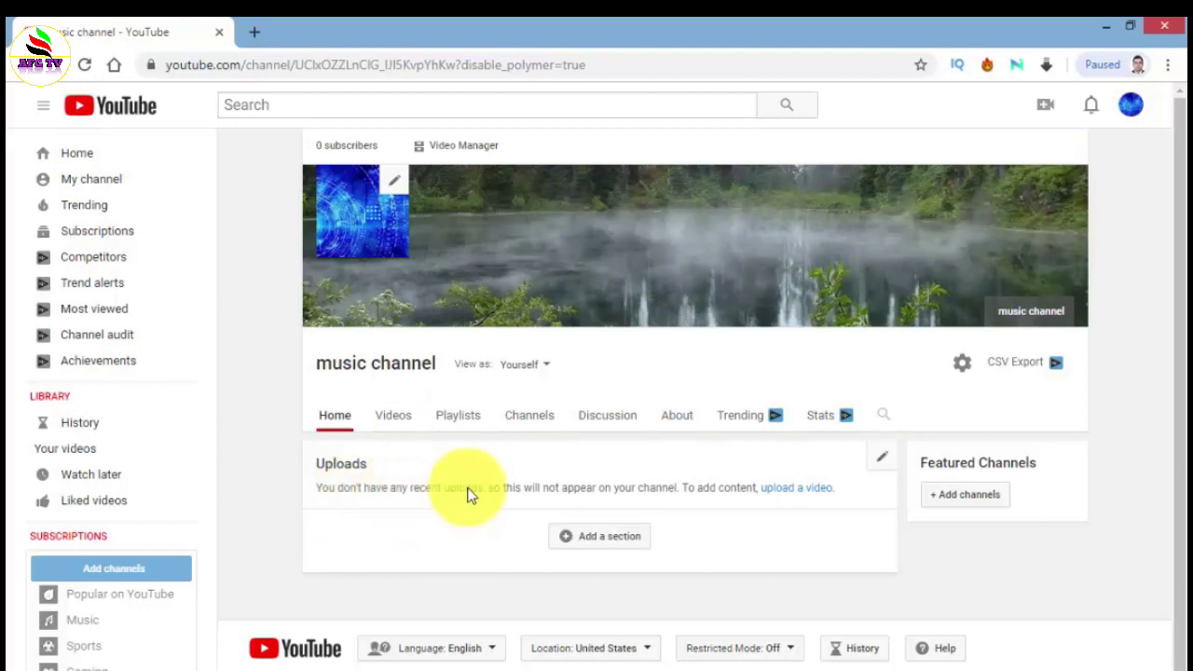
- Edit the banner's channel links, add a second custom link row and save them with Done
click(1072, 181)
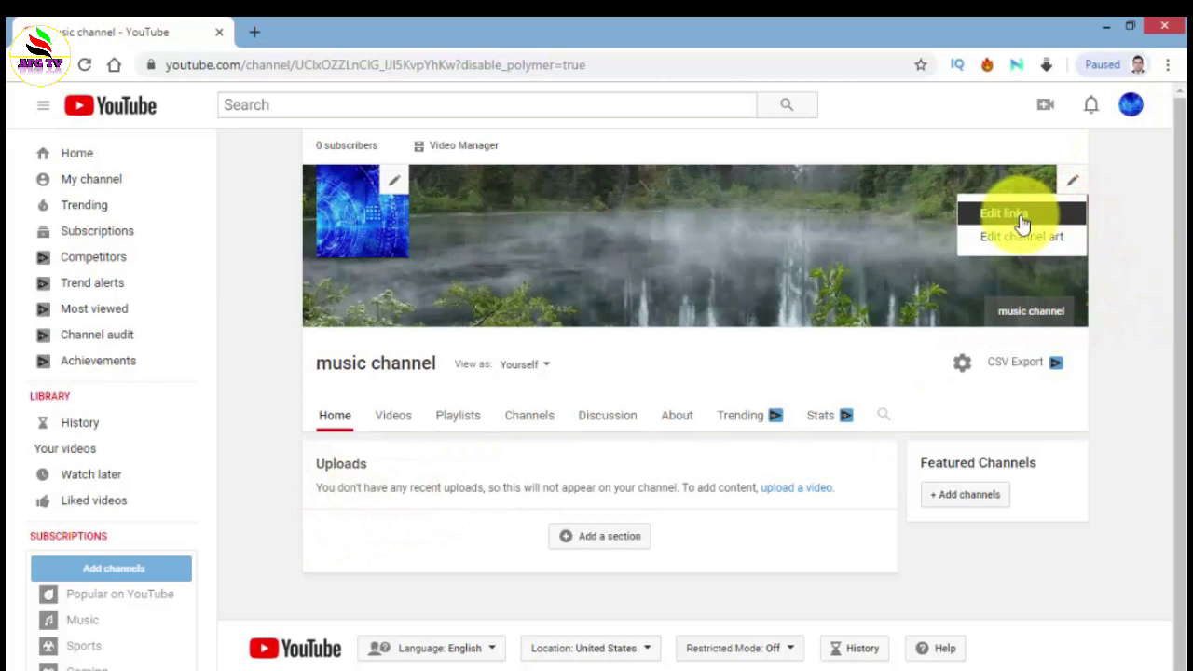
click(1021, 218)
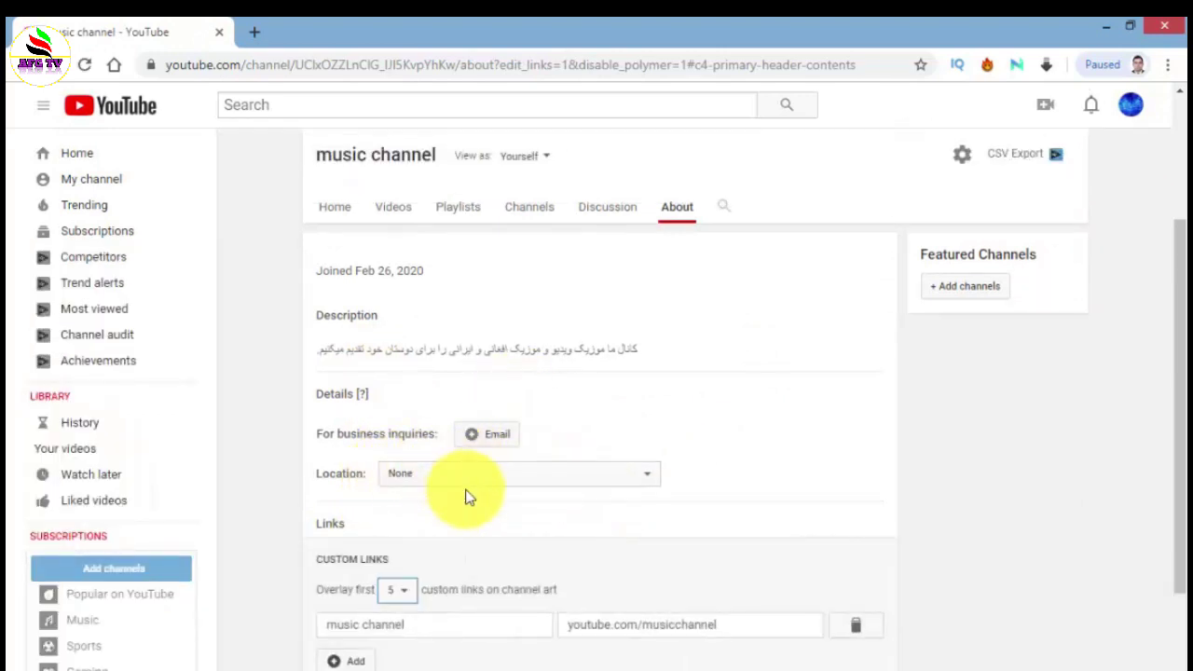
scroll(466, 497, down, 2)
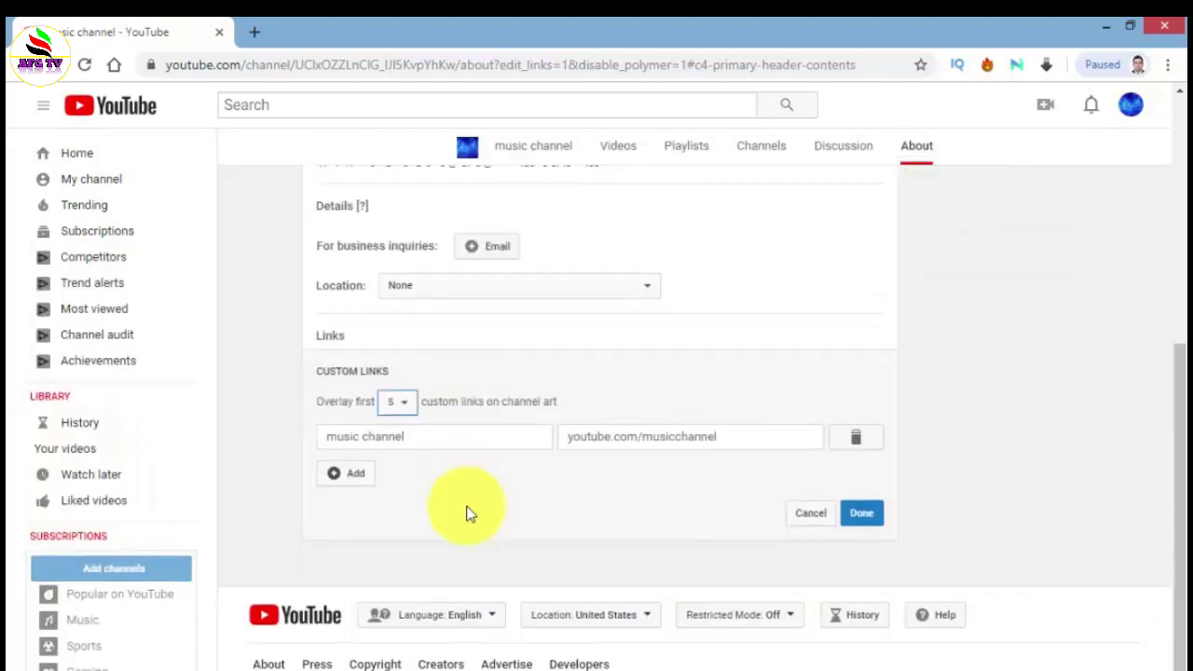
click(629, 441)
click(352, 473)
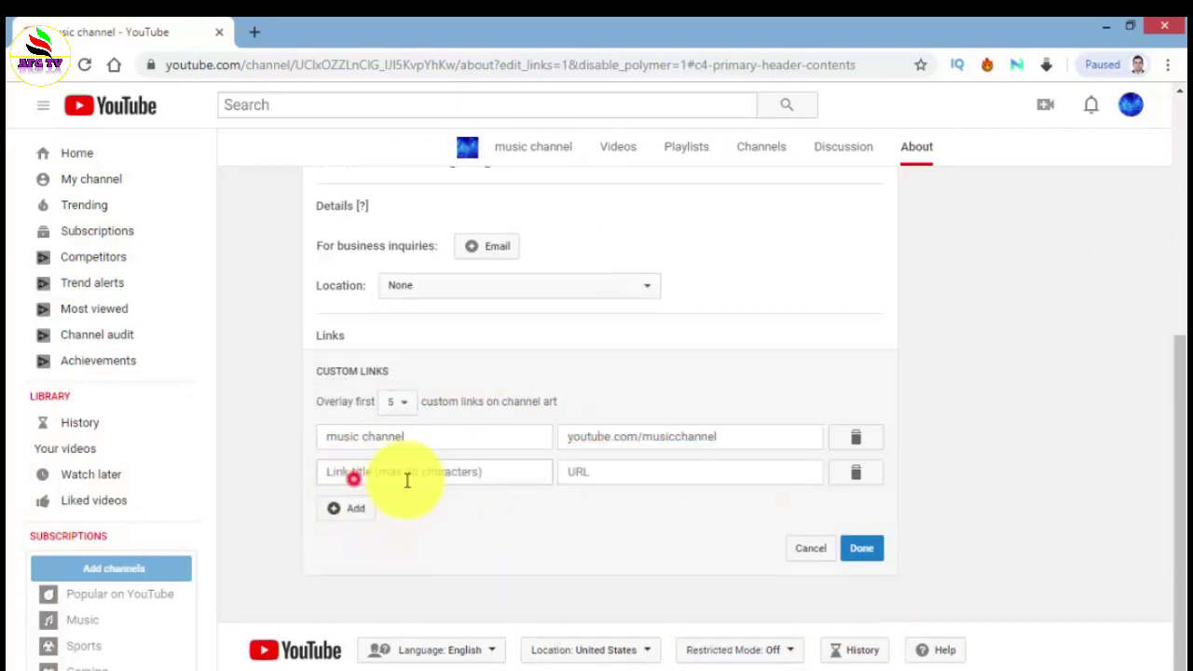
click(616, 436)
click(610, 471)
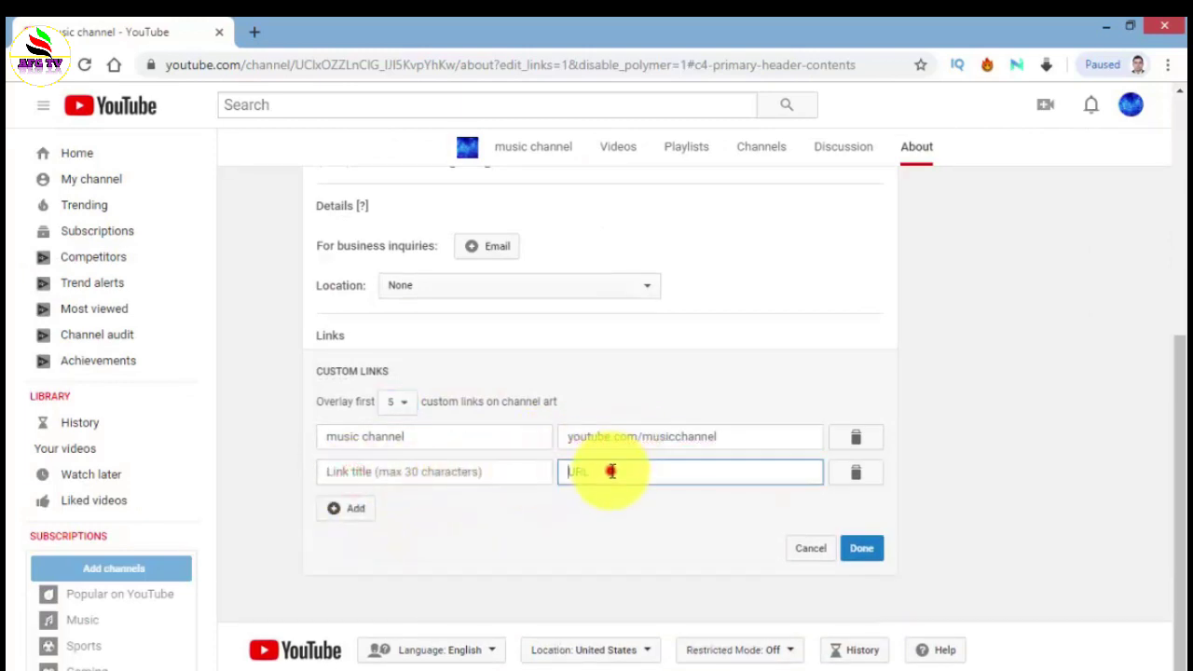
click(352, 515)
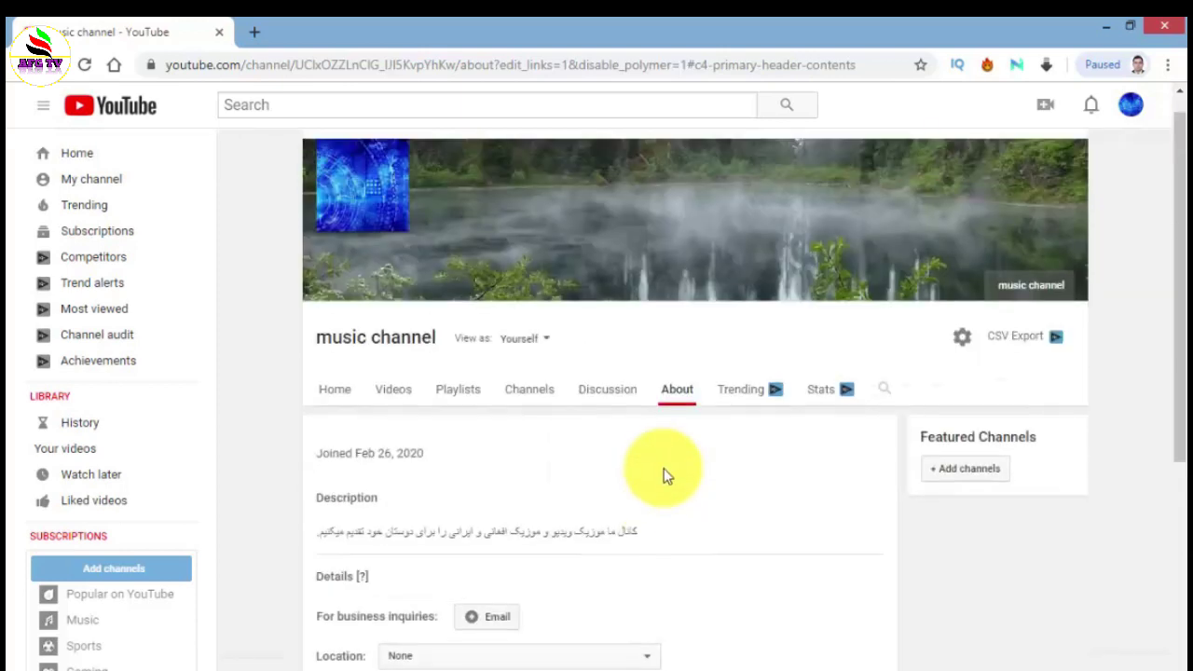
- Pick the Gallery lagoon photo with the yellow kayak in the channel art editor
mouse_move(1043, 280)
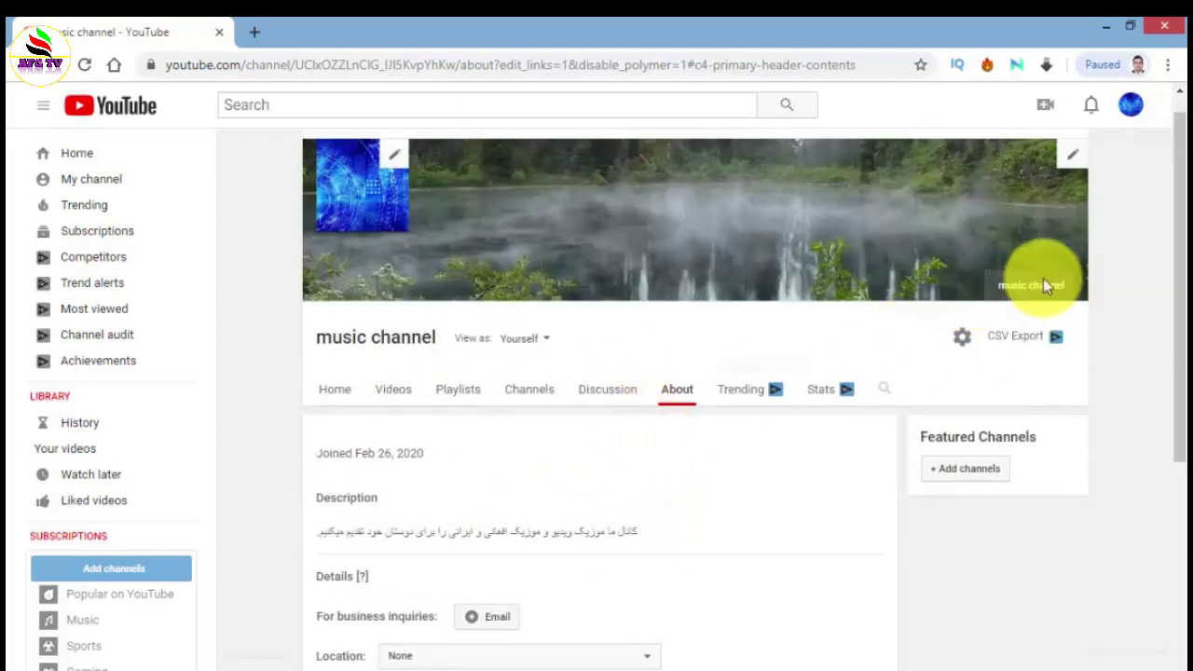
click(1072, 158)
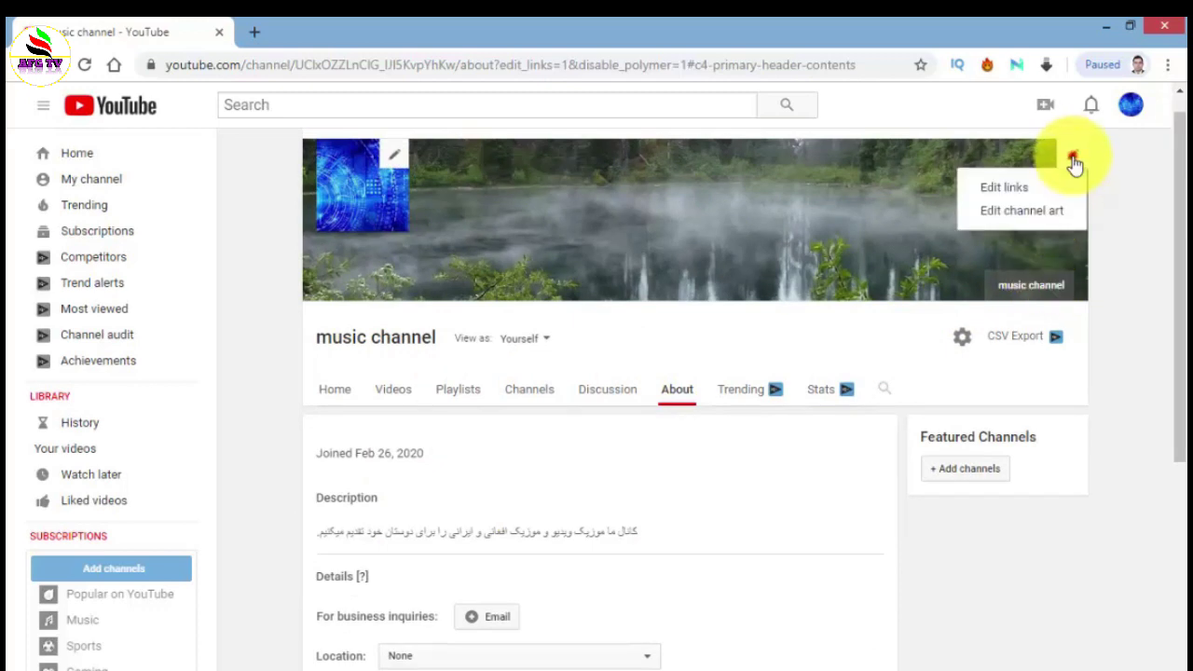
click(1015, 213)
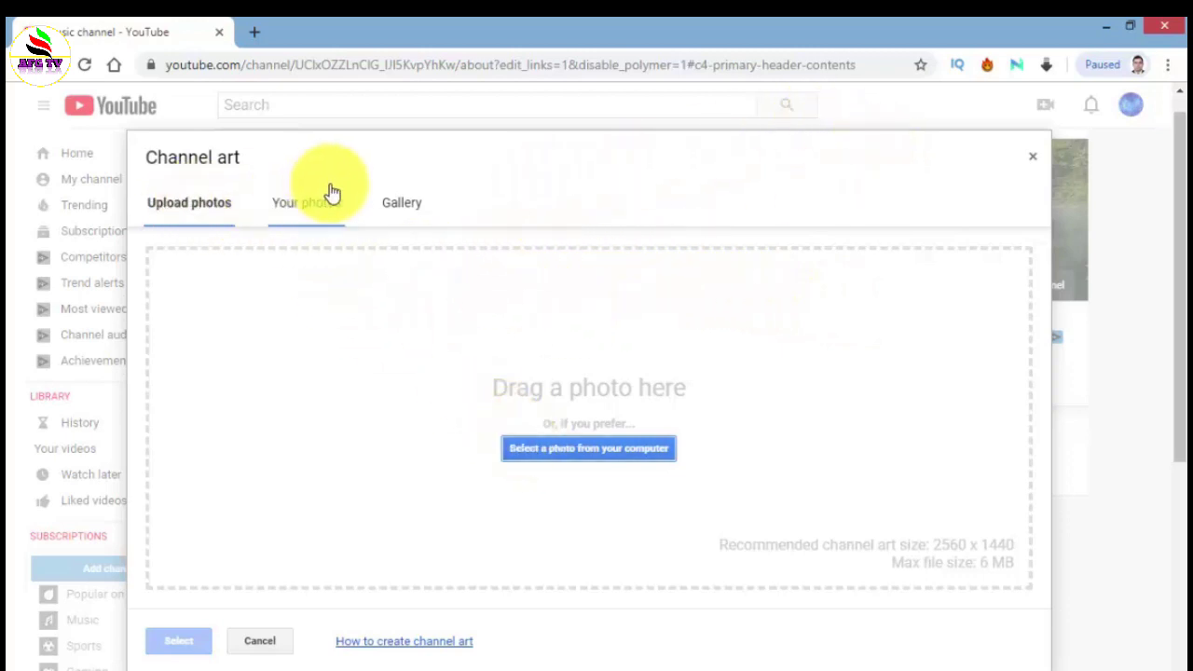
click(403, 204)
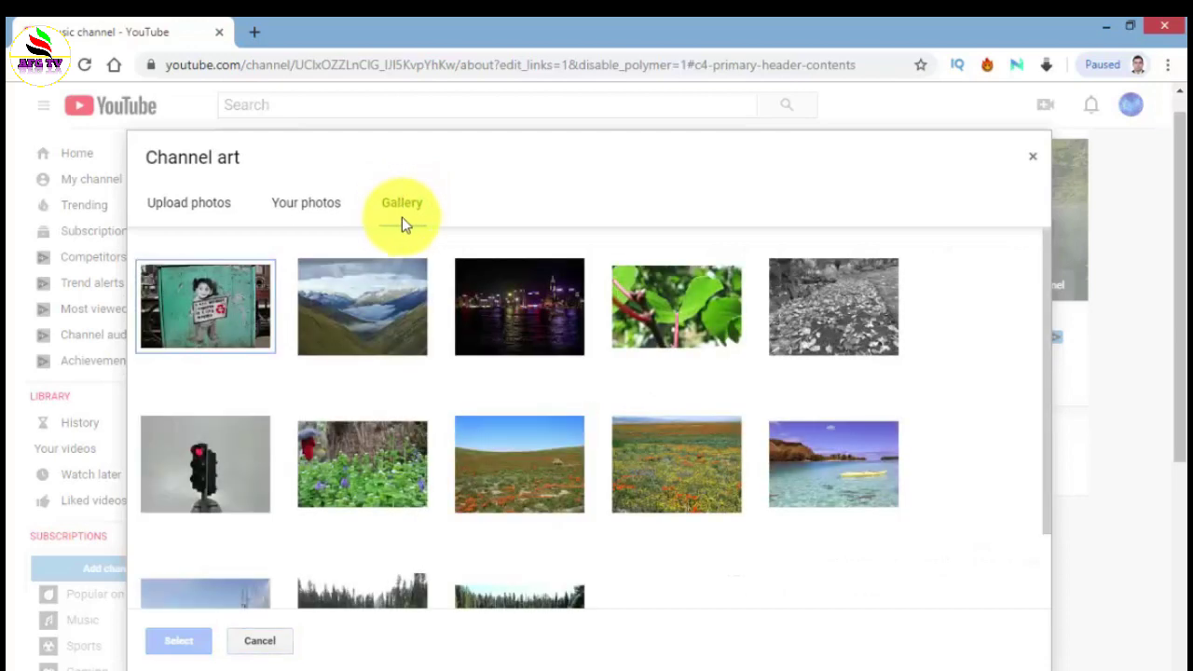
click(797, 467)
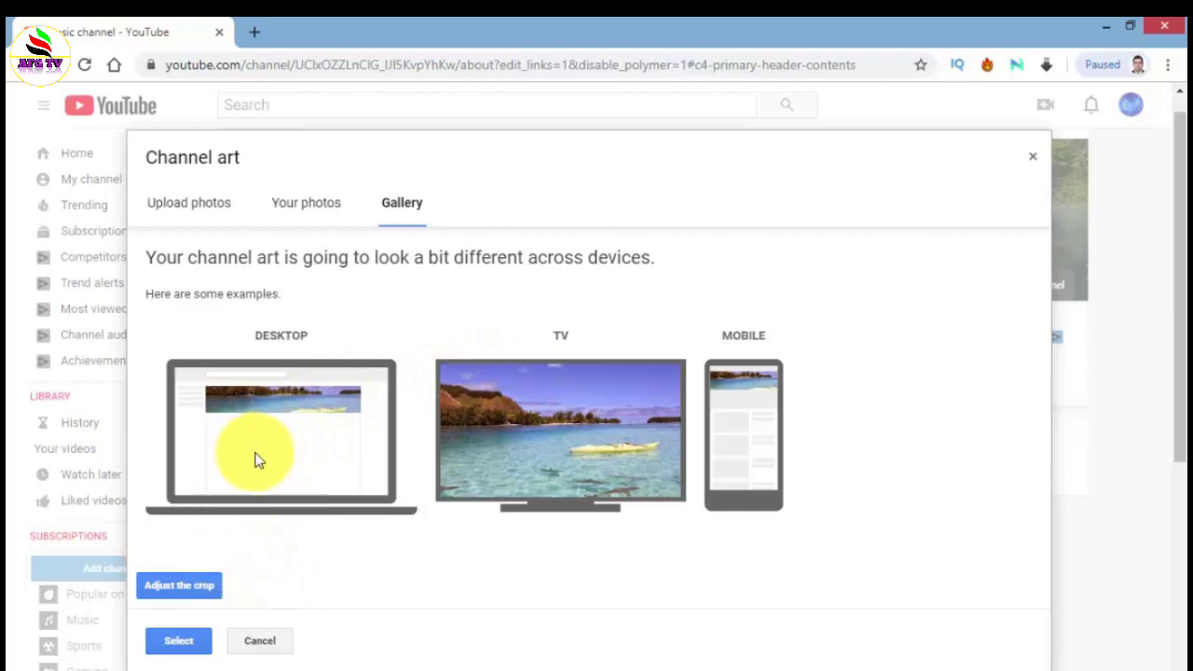
- Shift the crop up toward the shoreline and apply IMG_3088.jpg as the banner
click(200, 596)
drag(548, 435, 589, 405)
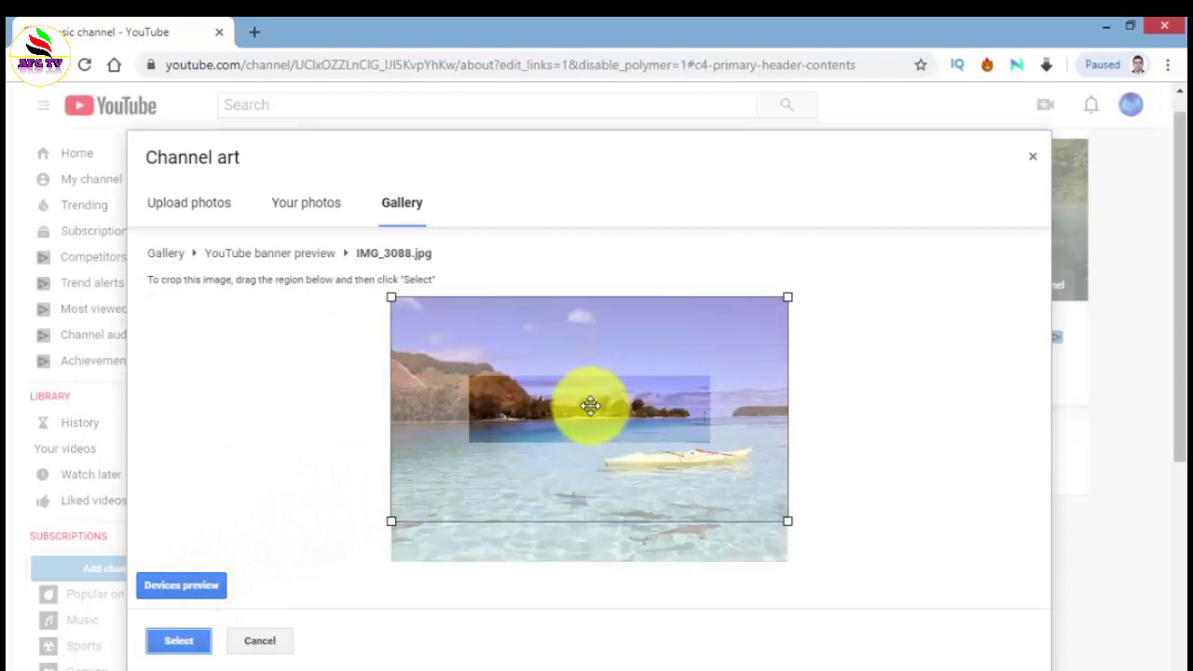
click(186, 642)
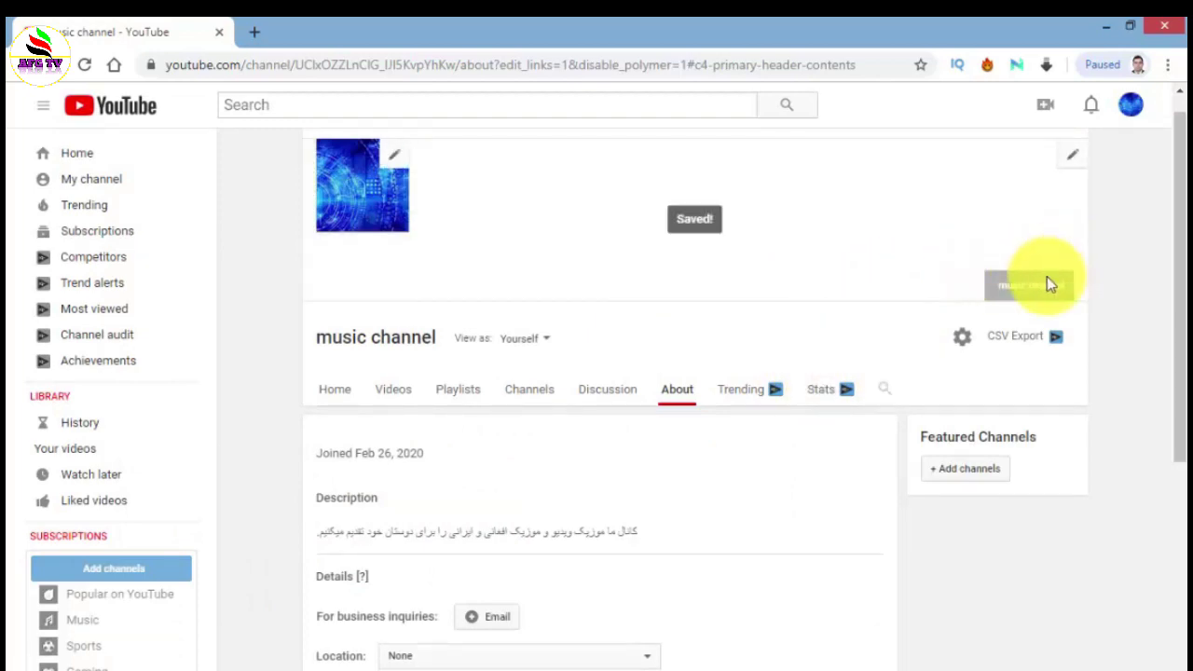
click(1039, 285)
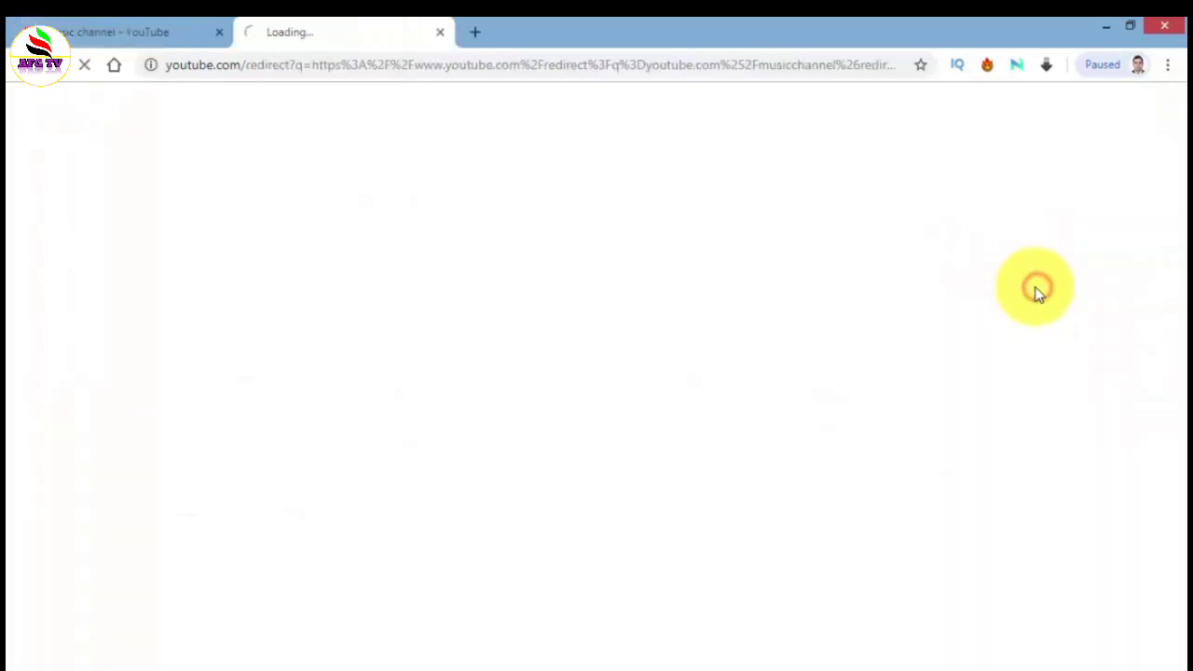
click(441, 32)
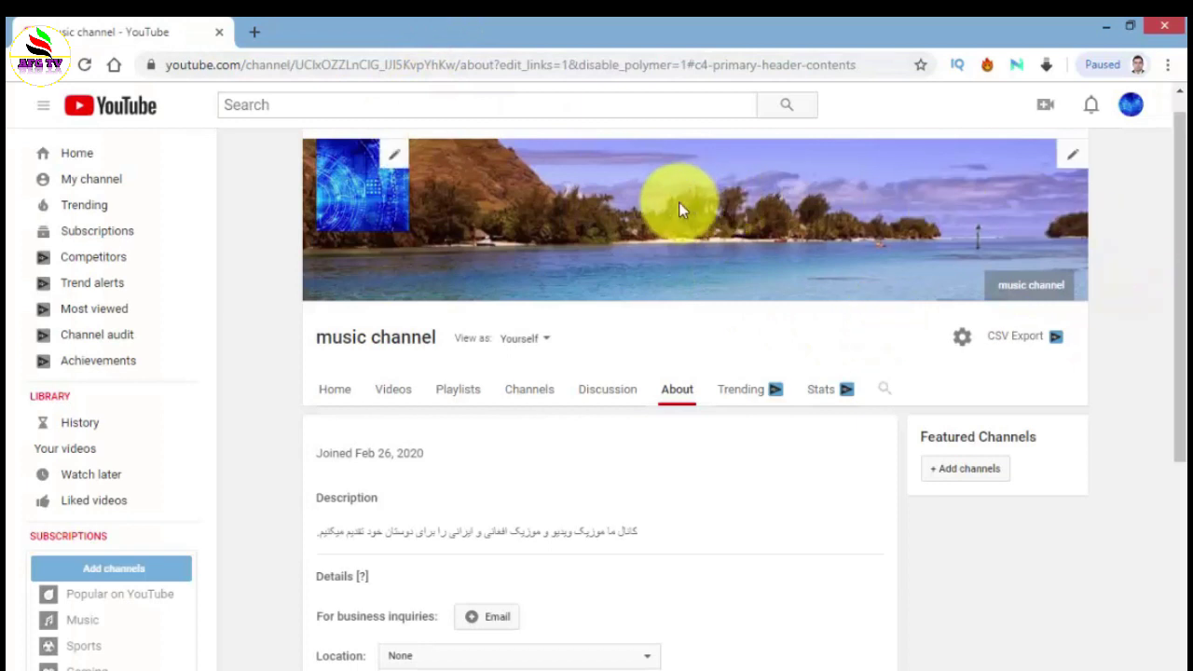
click(1070, 155)
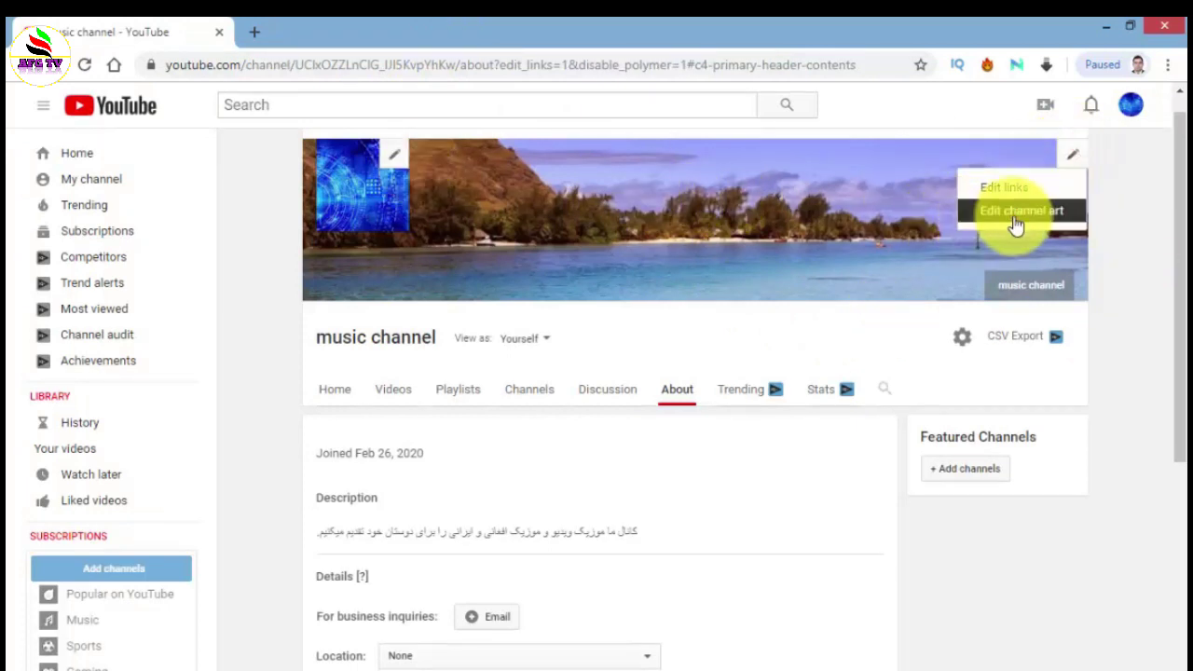
click(1015, 221)
click(163, 208)
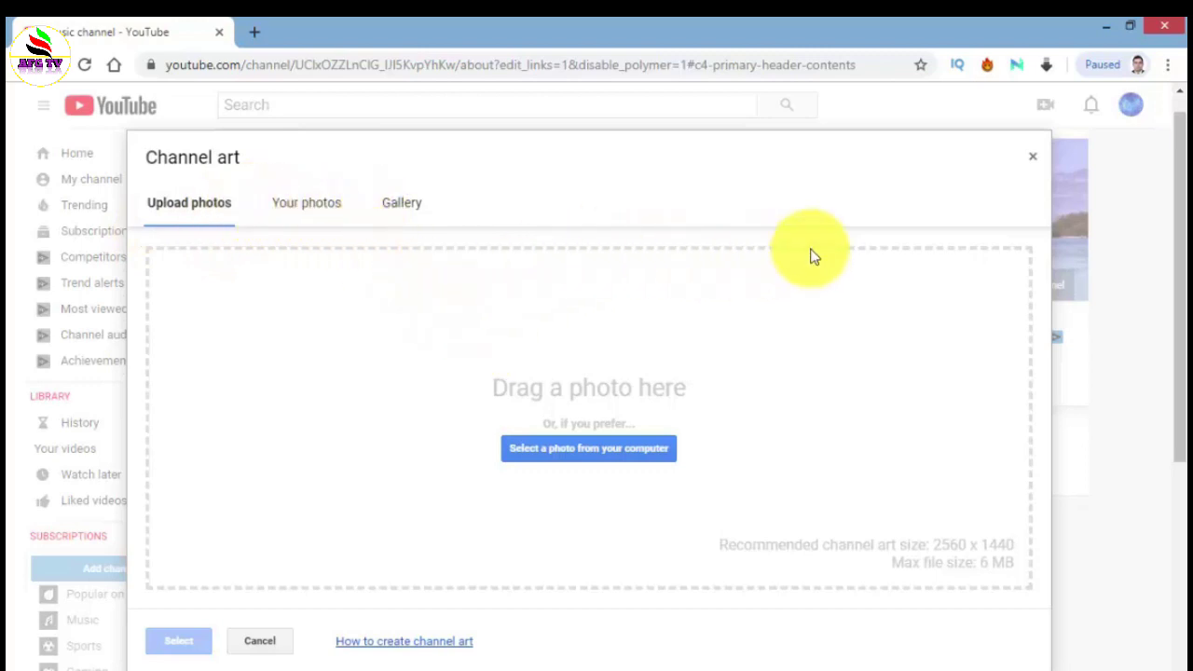
click(199, 643)
click(1032, 158)
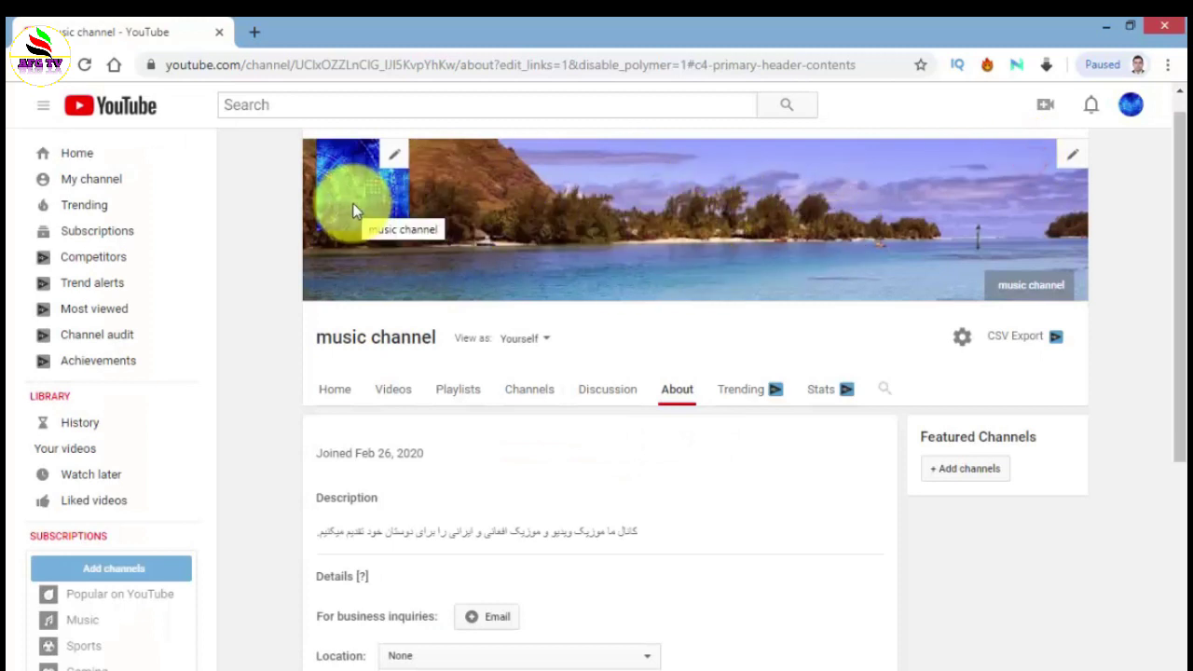
- Scroll over the About page, then show the channel page with its 'Upload a video to get started' prompt
scroll(541, 245, up, 1)
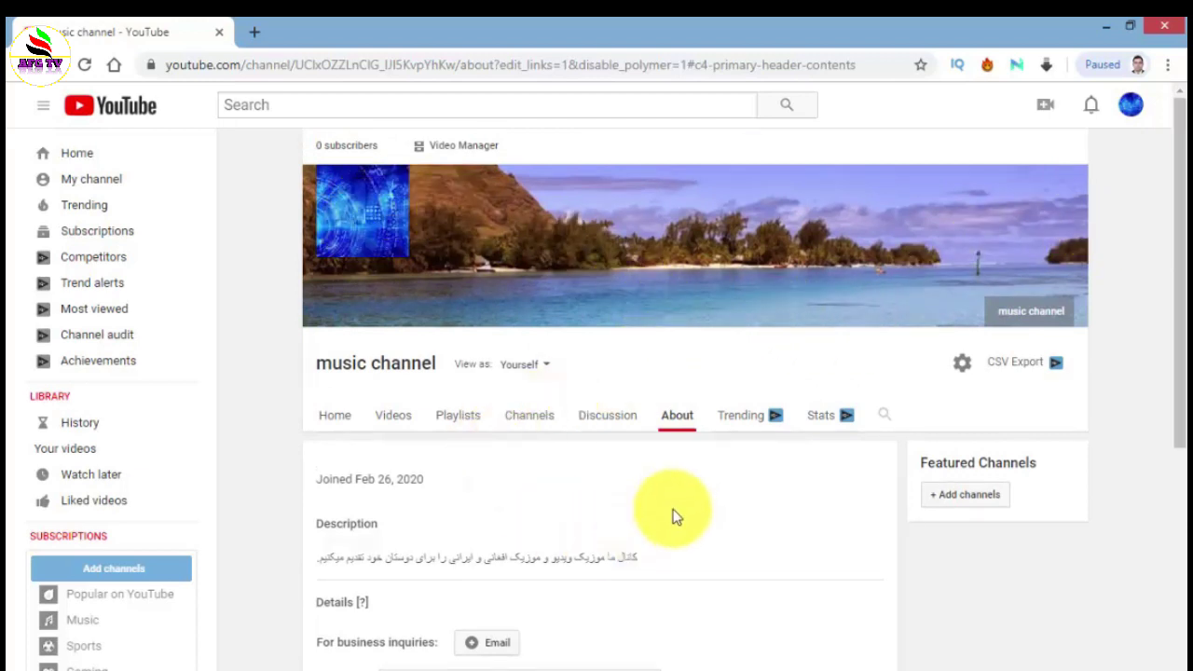
scroll(798, 541, down, 2)
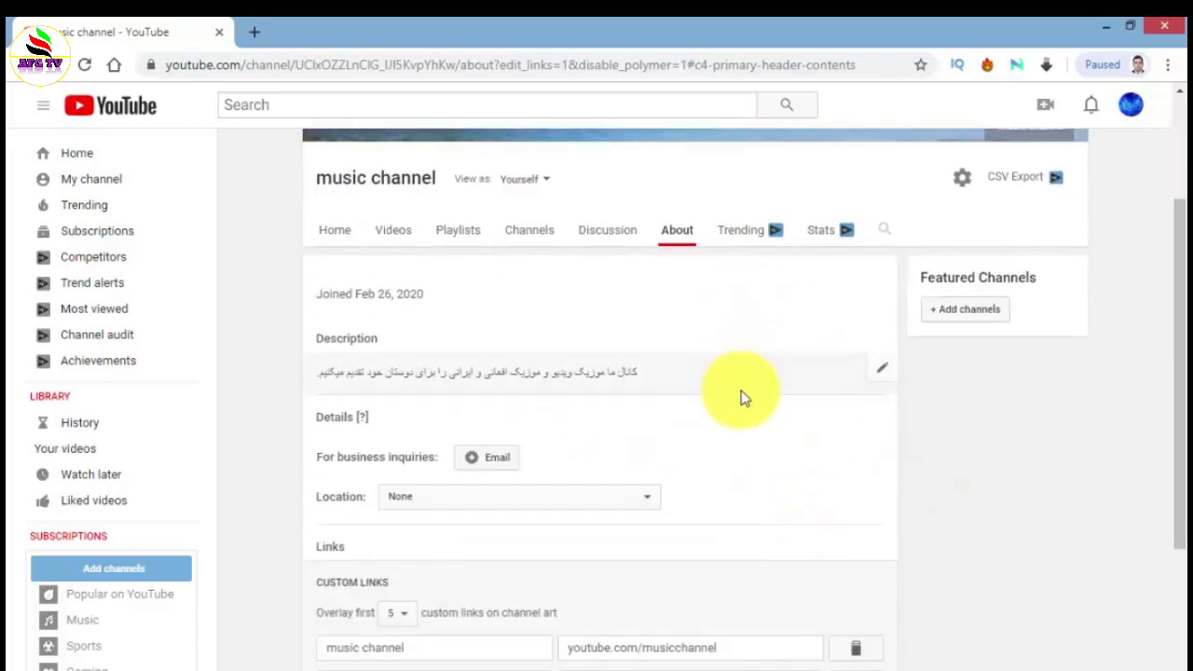
scroll(740, 394, up, 2)
scroll(746, 400, down, 3)
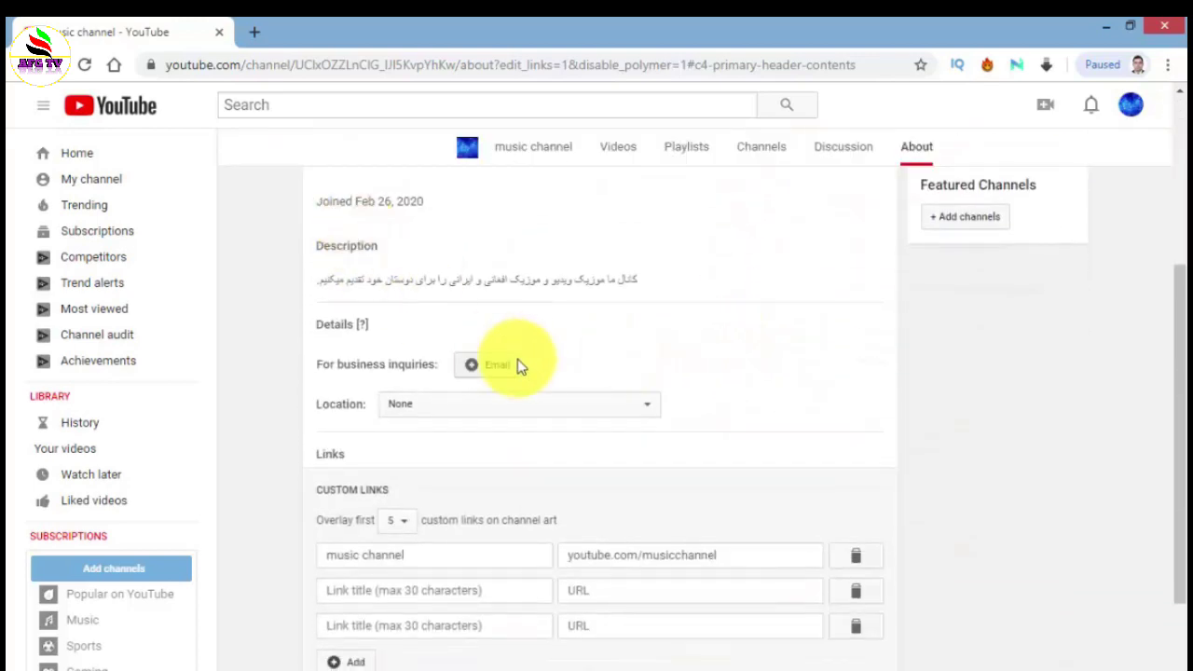
scroll(447, 392, up, 3)
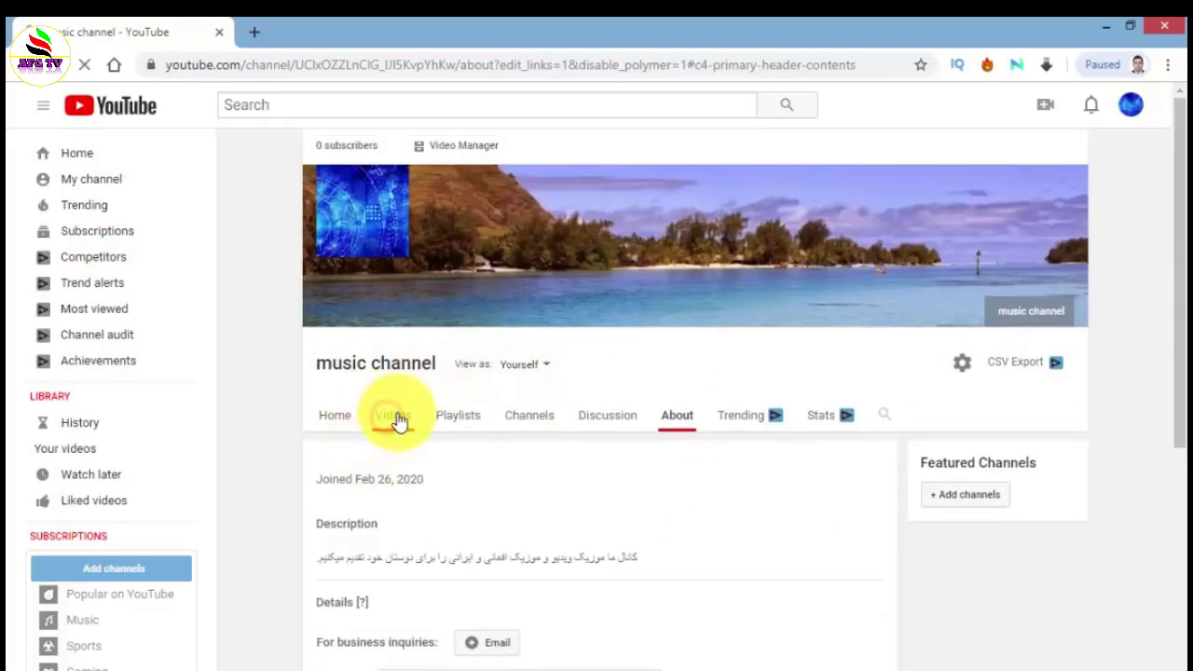
click(398, 419)
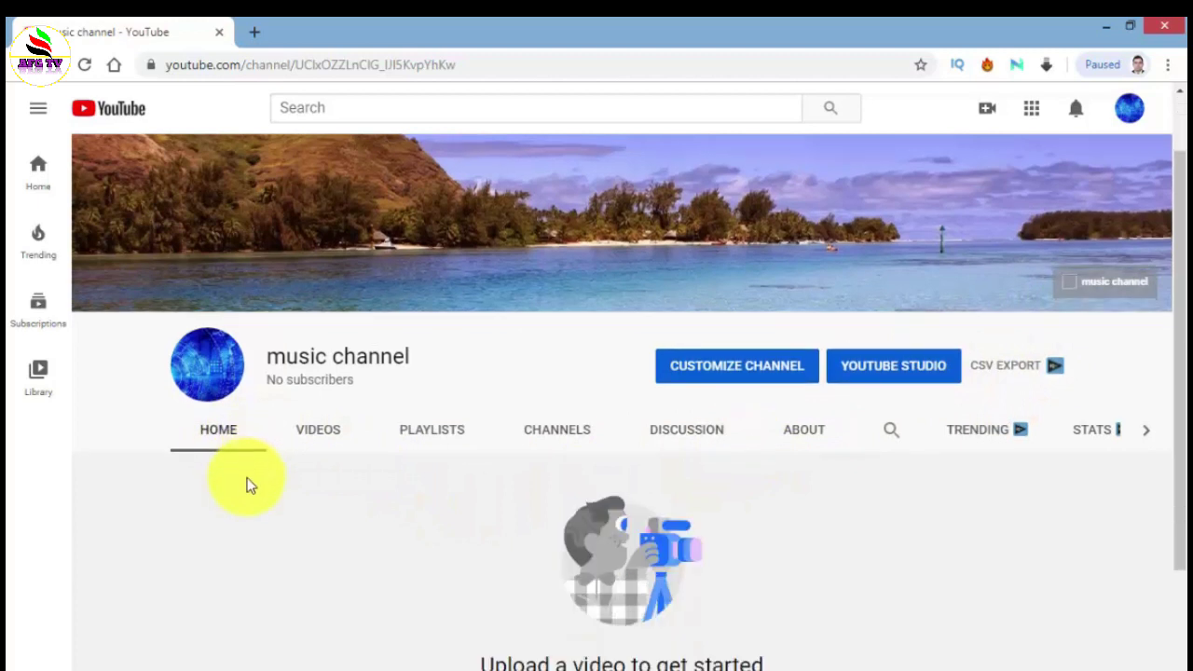
scroll(496, 473, down, 3)
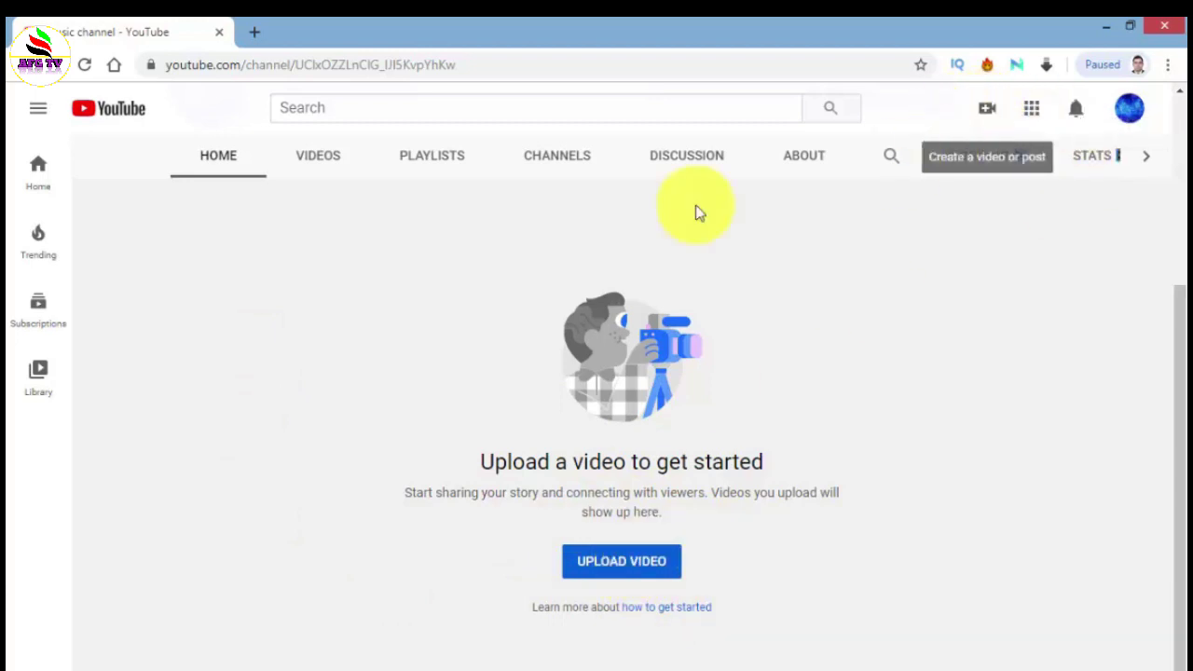
scroll(200, 293, up, 3)
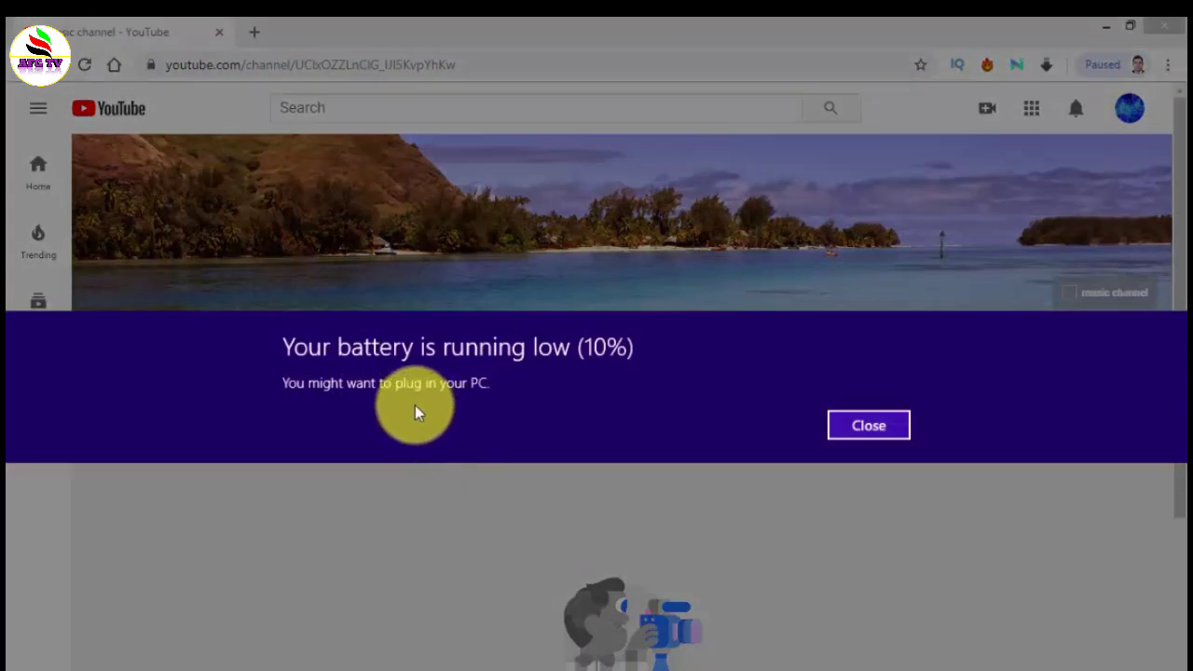
click(866, 425)
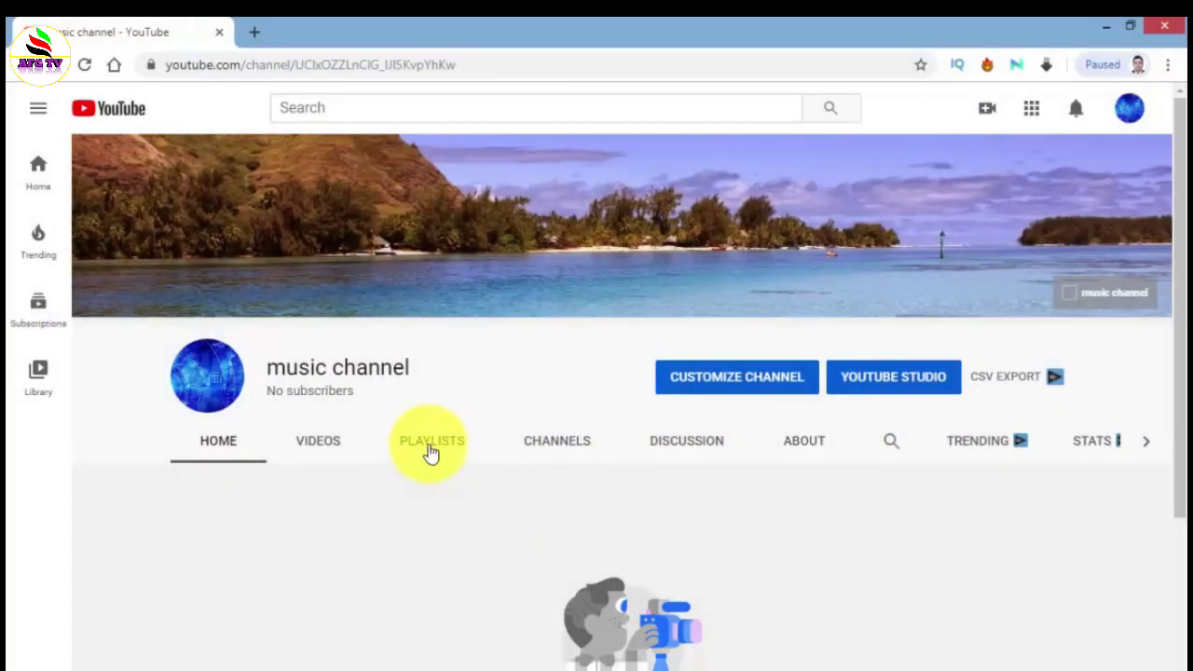